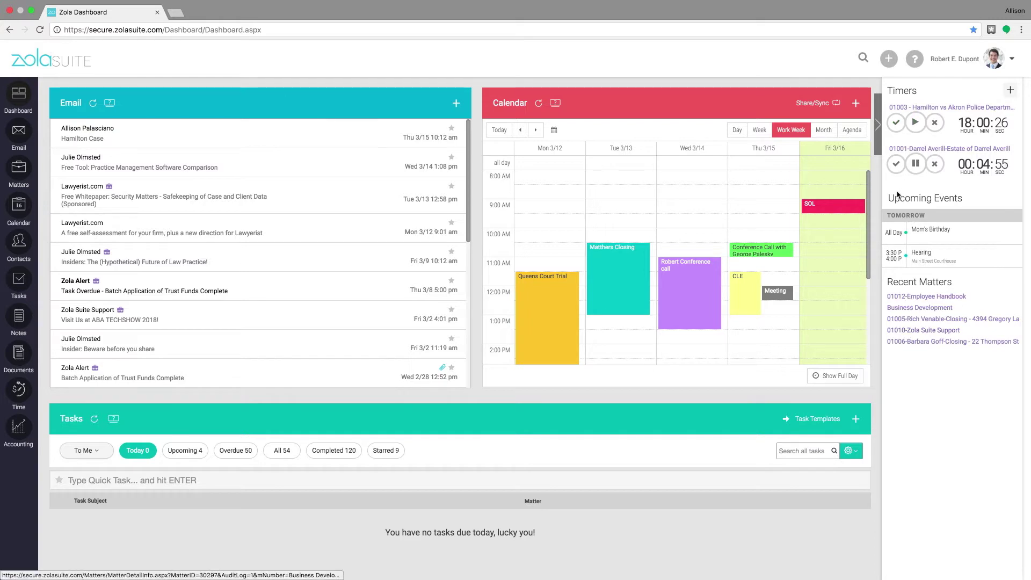
Collapse and reopen the side panel, and start a new timer for estate matter 01002
{"action": "left_click", "coordinate": [880, 141]}
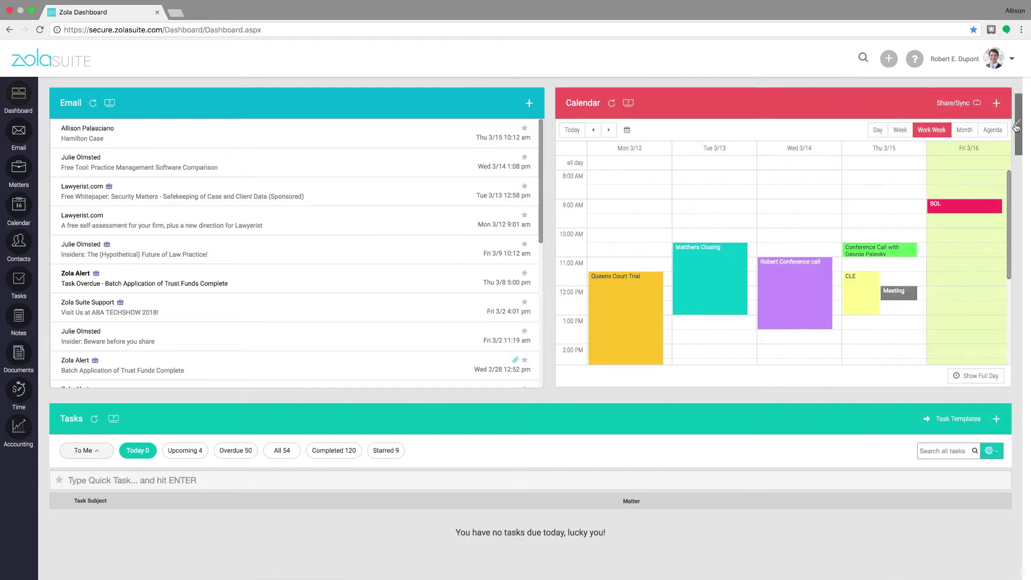
{"action": "left_click", "coordinate": [1016, 127]}
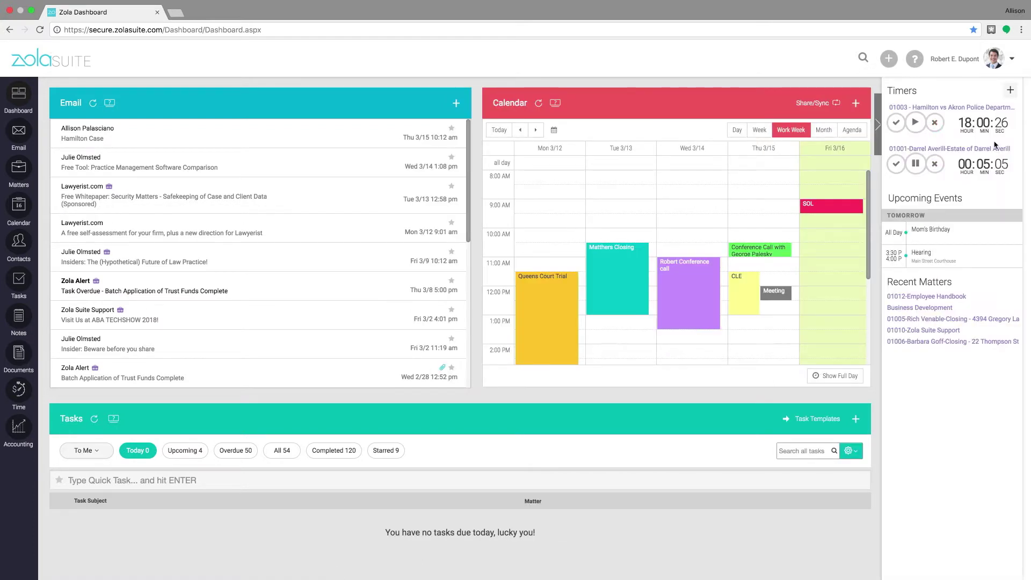
{"action": "left_click", "coordinate": [1010, 91]}
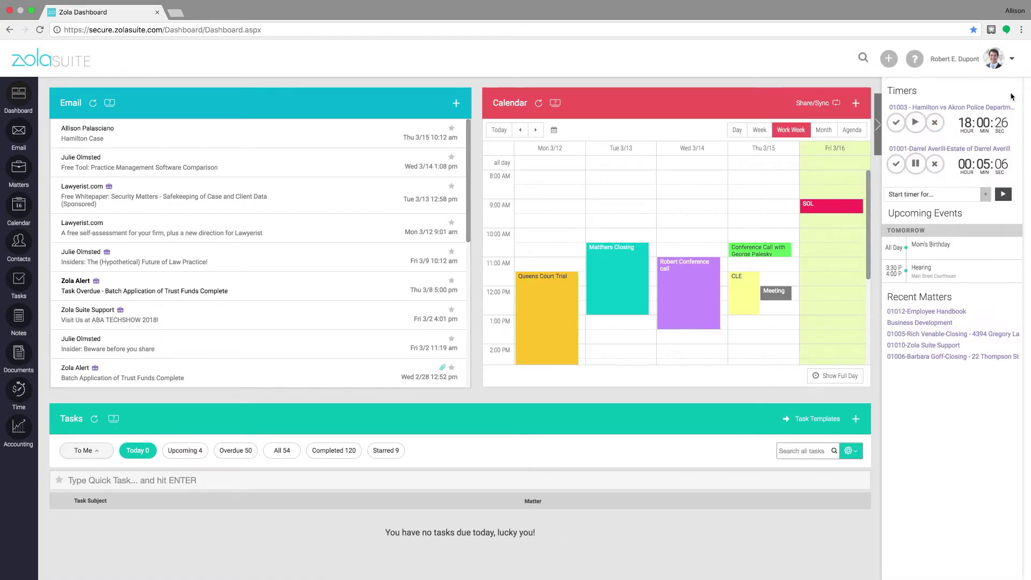
{"action": "left_click", "coordinate": [949, 195]}
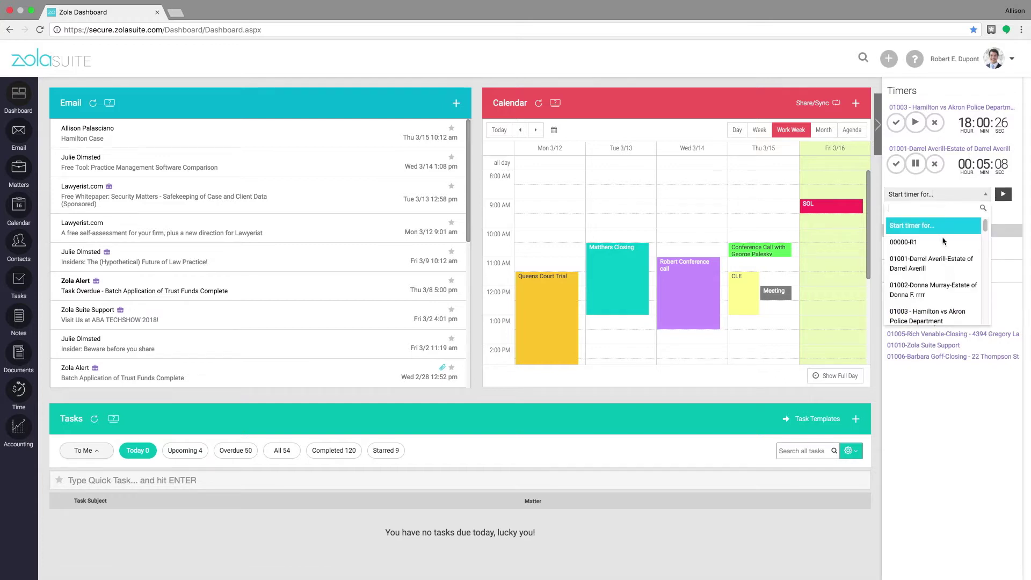
{"action": "left_click", "coordinate": [945, 289]}
{"action": "left_click", "coordinate": [1000, 195]}
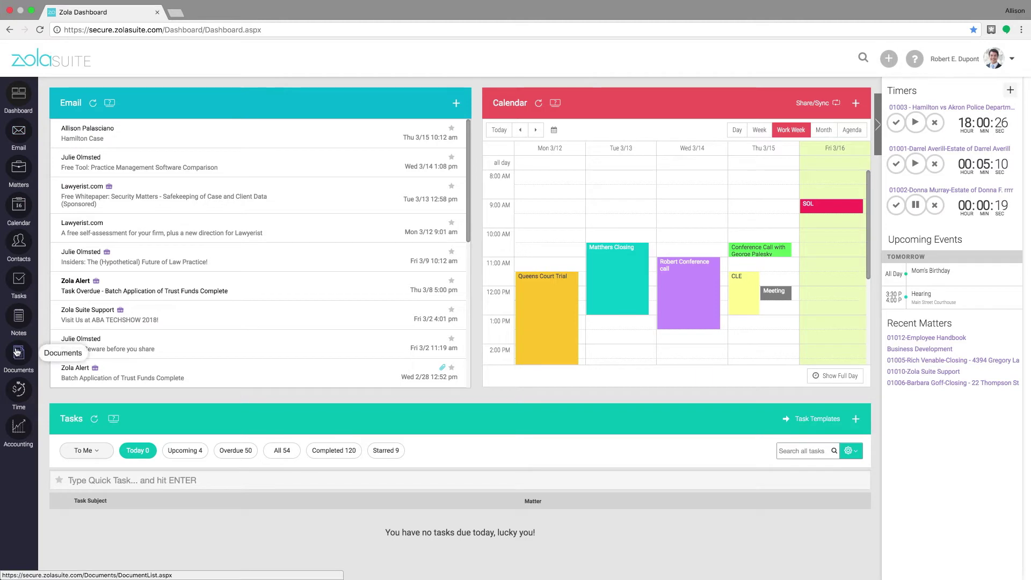
Search the whole suite for "ham", review the suggestions and dismiss them
{"action": "left_click", "coordinate": [862, 63]}
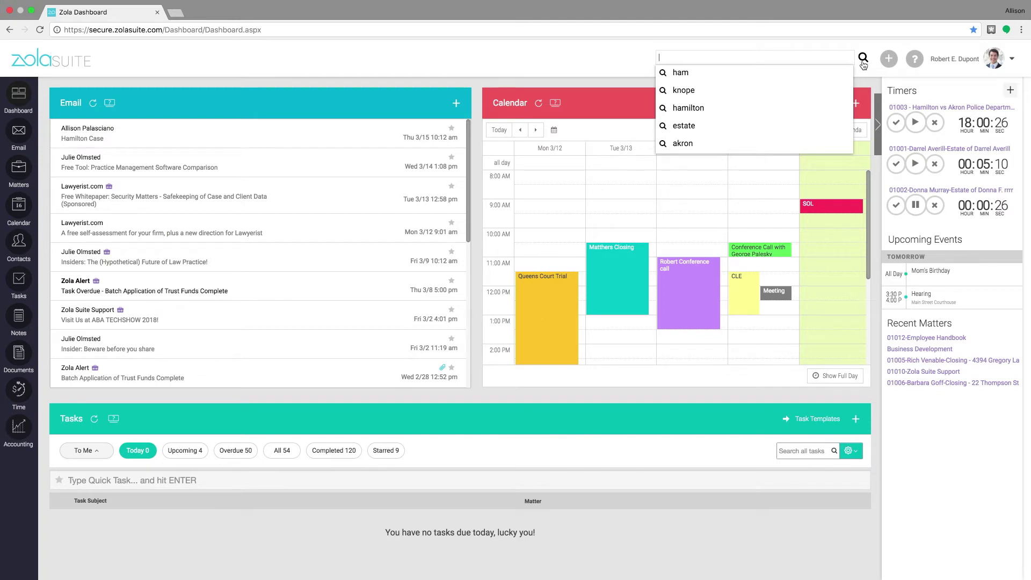
{"action": "type", "text": "ham"}
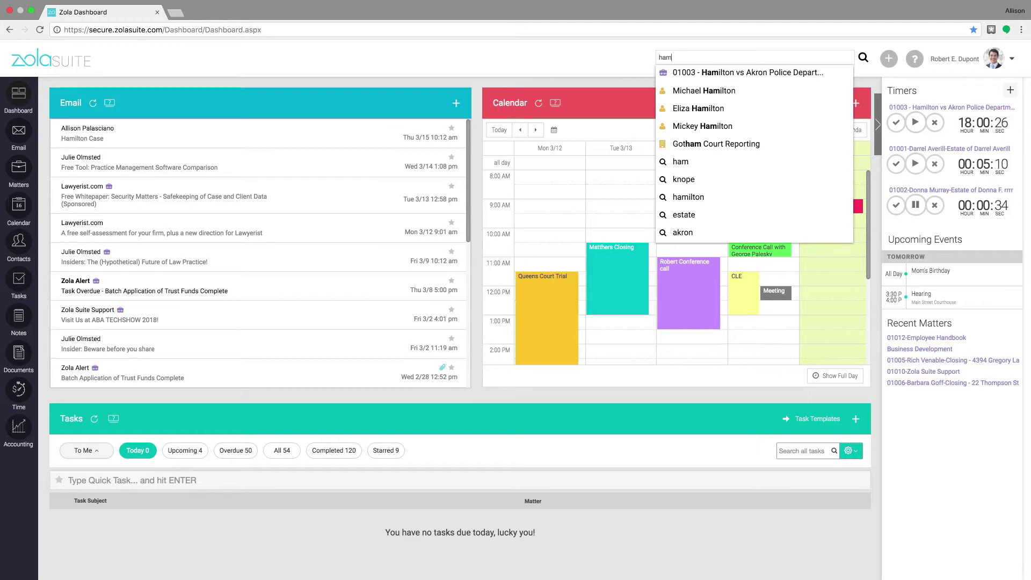
{"action": "left_click", "coordinate": [640, 67]}
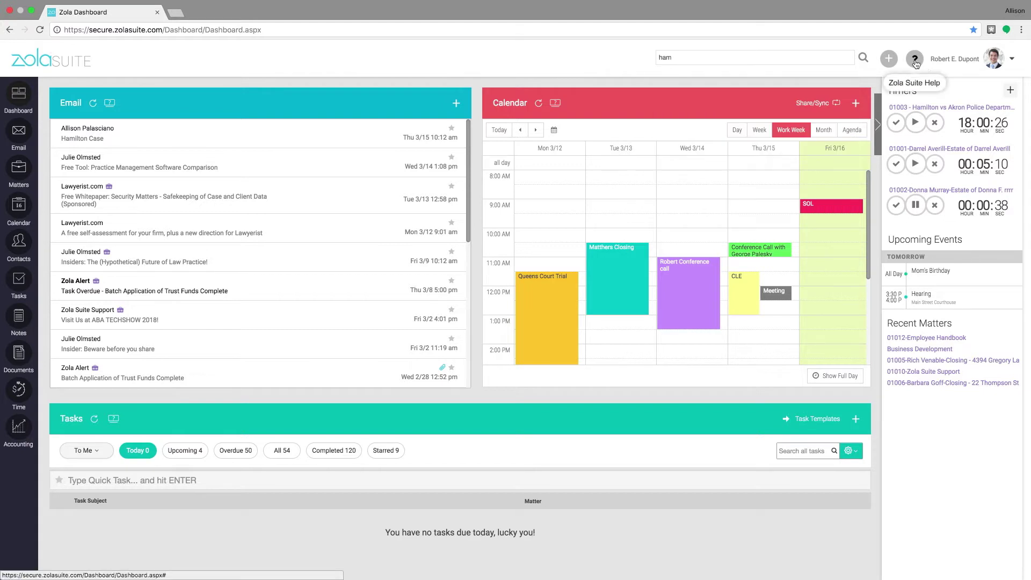
View the Zola Suite help and the account's settings and logout options
{"action": "left_click", "coordinate": [915, 63]}
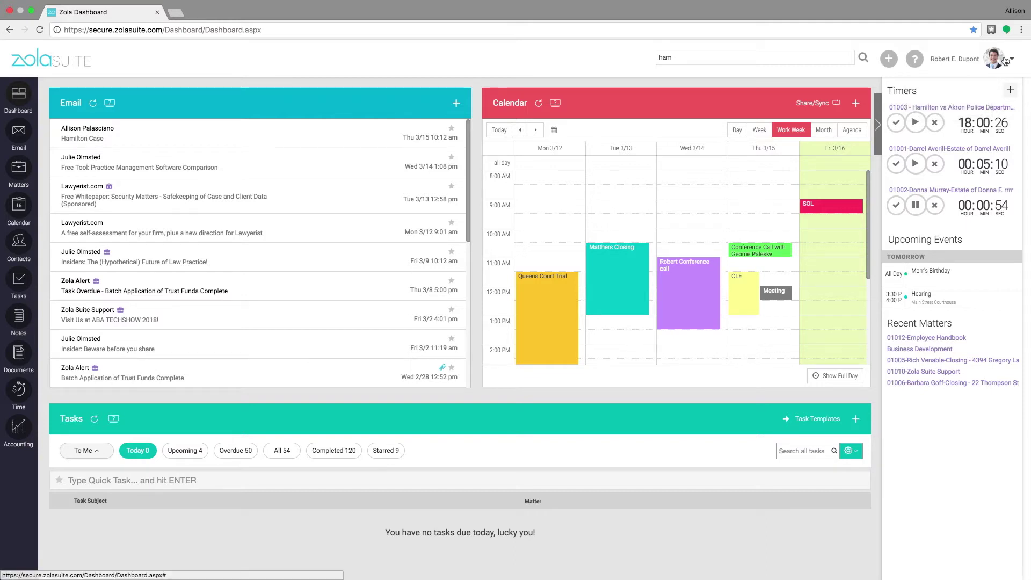
{"action": "mouse_move", "coordinate": [1005, 62]}
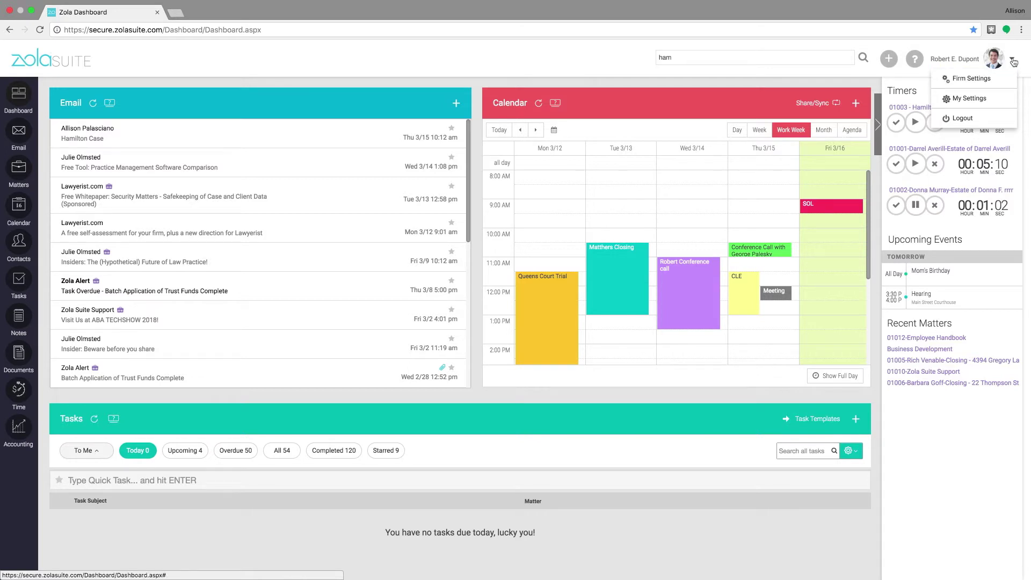
Create a new email and relate it to the matter 01003 - Hamilton vs Akron Police Department
{"action": "left_click", "coordinate": [887, 59]}
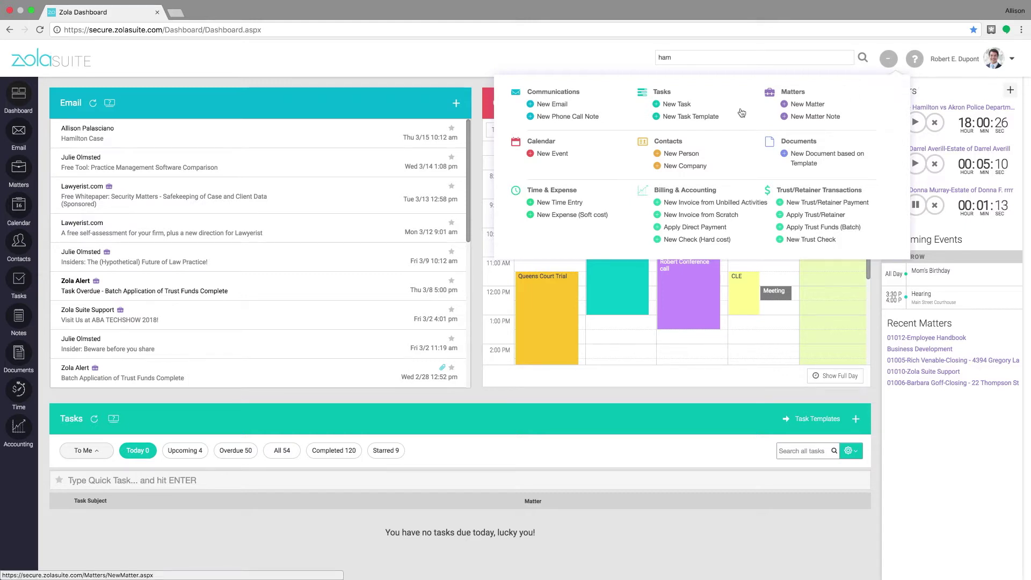
{"action": "left_click", "coordinate": [561, 107]}
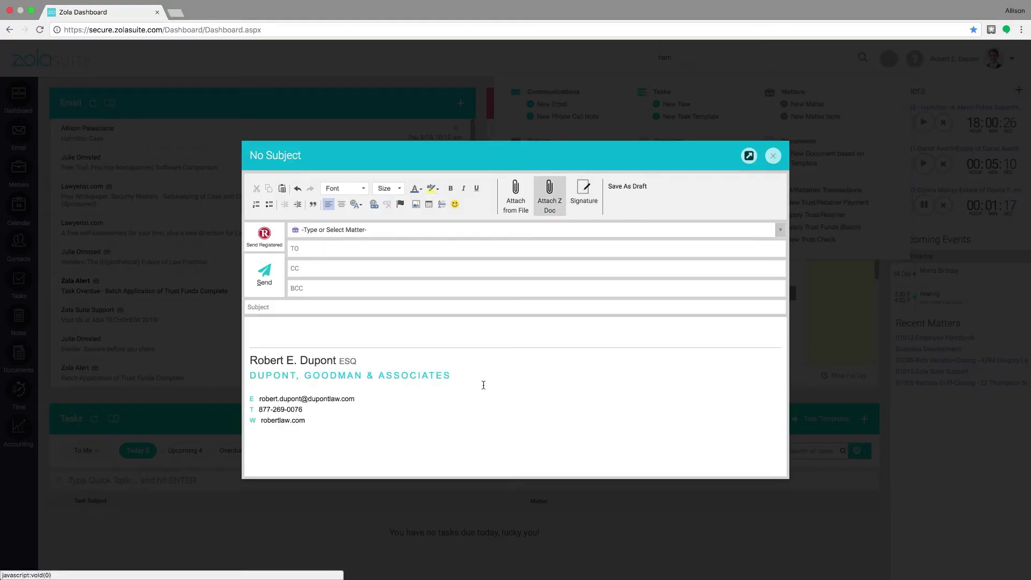
{"action": "left_click", "coordinate": [625, 235]}
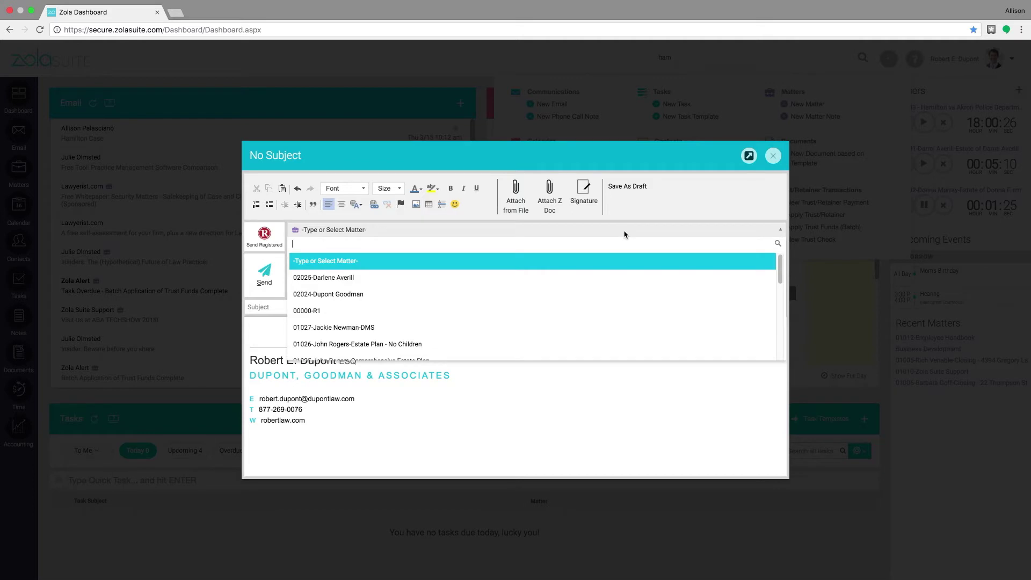
{"action": "type", "text": "ham"}
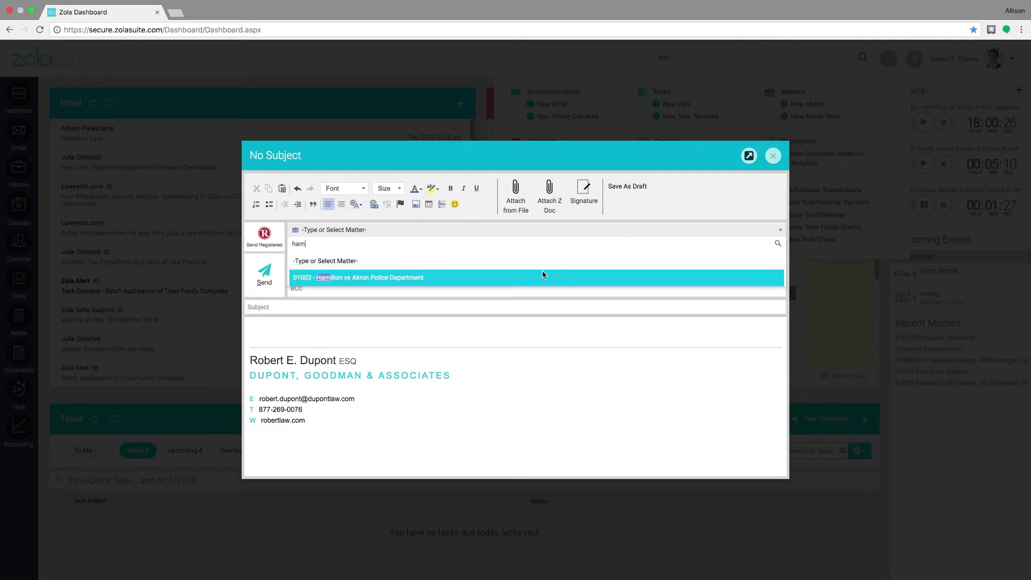
{"action": "left_click", "coordinate": [536, 283]}
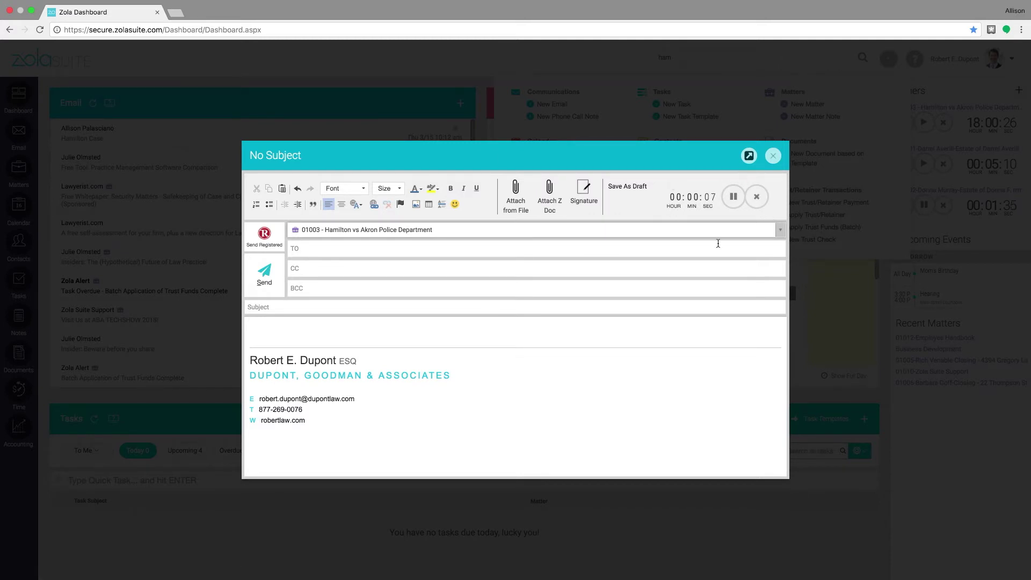
Add a contact as the email's recipient, and view the registered email options without sending
{"action": "left_click", "coordinate": [489, 251]}
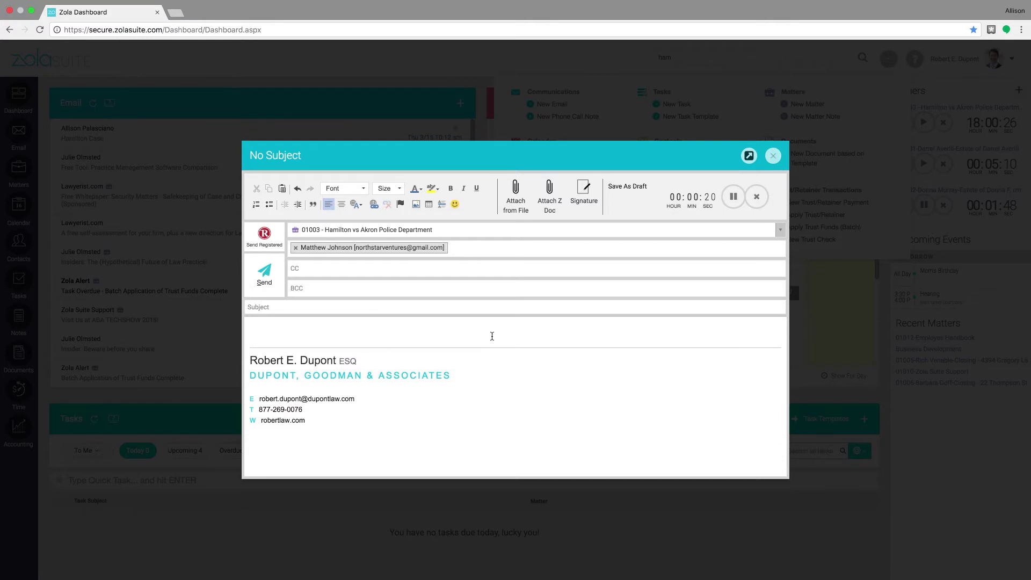
{"action": "left_click", "coordinate": [492, 336]}
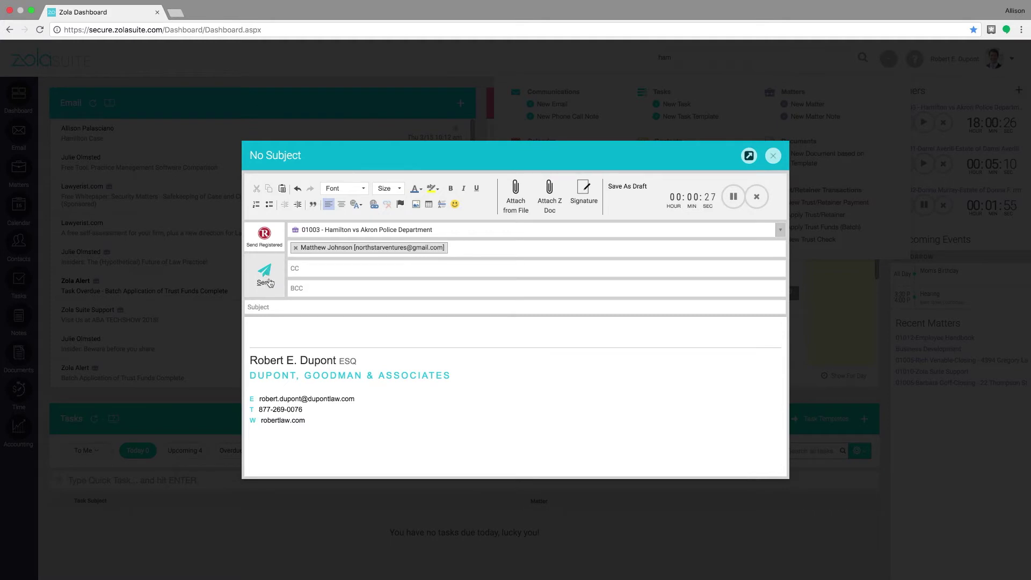
{"action": "left_click", "coordinate": [270, 238]}
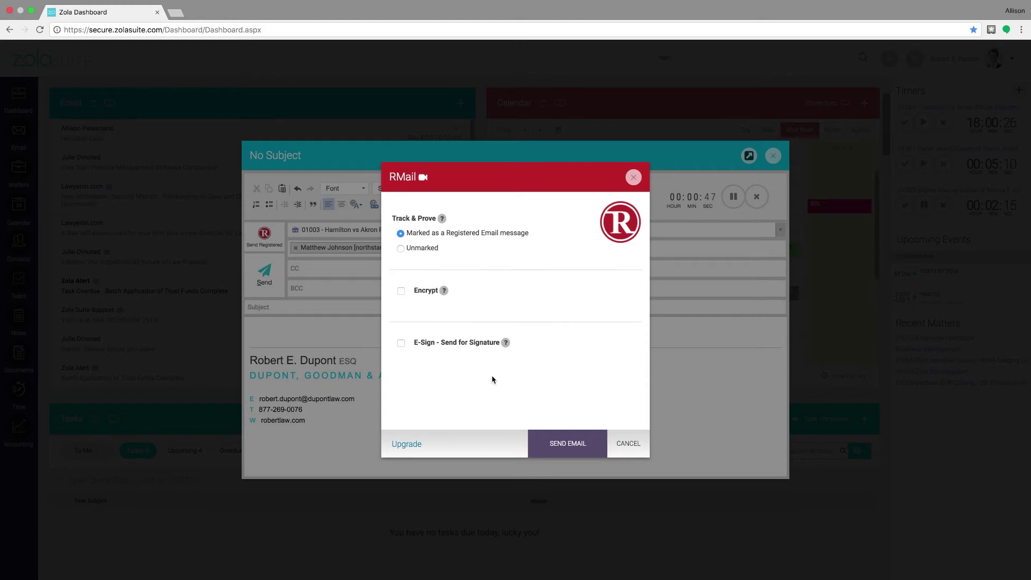
{"action": "left_click", "coordinate": [626, 443]}
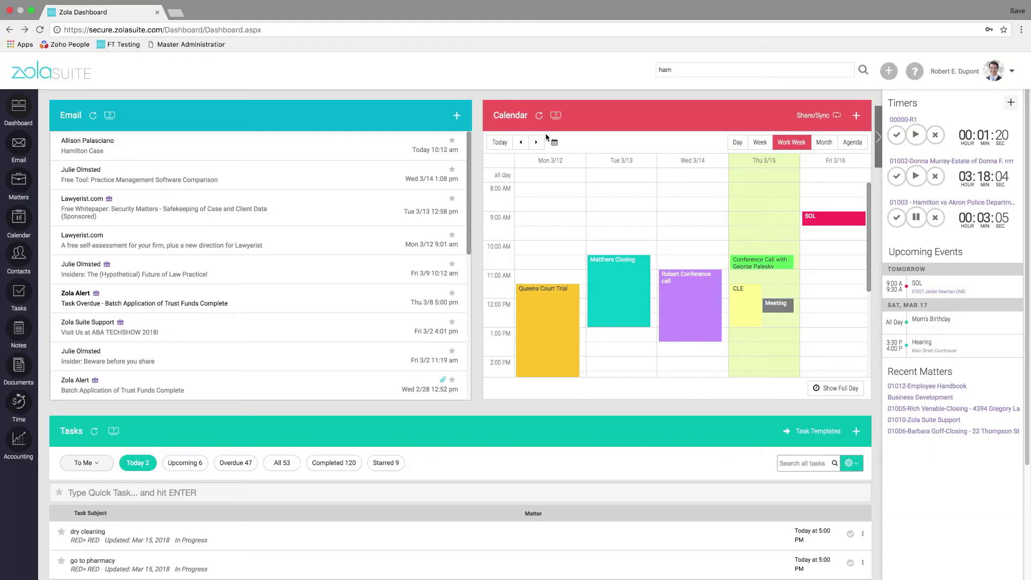
In the email inbox, relate the Hamilton Case email to the matter 01003 - Hamilton vs Akron Police Department and save it
{"action": "left_click", "coordinate": [18, 144]}
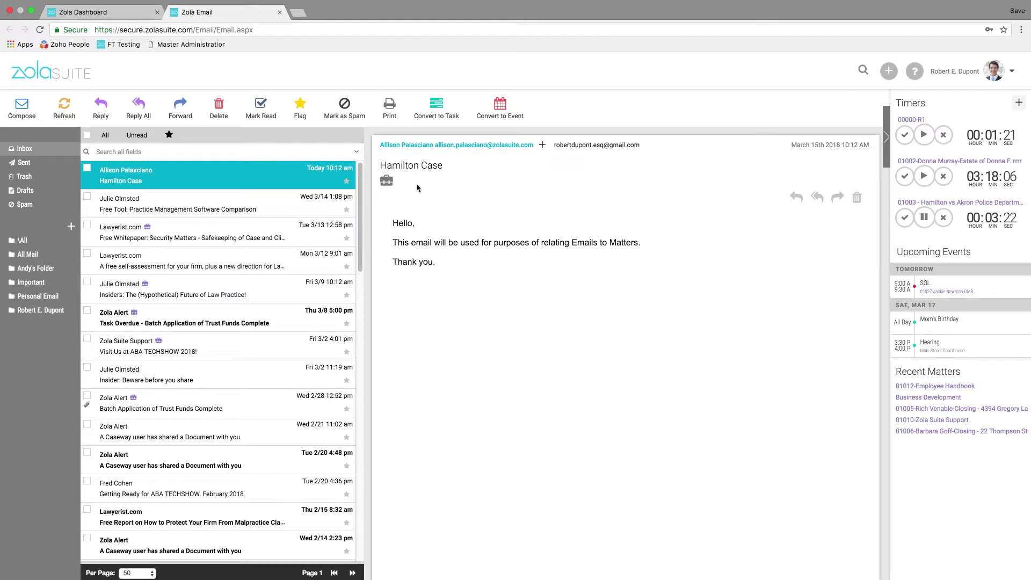
{"action": "left_click", "coordinate": [387, 182]}
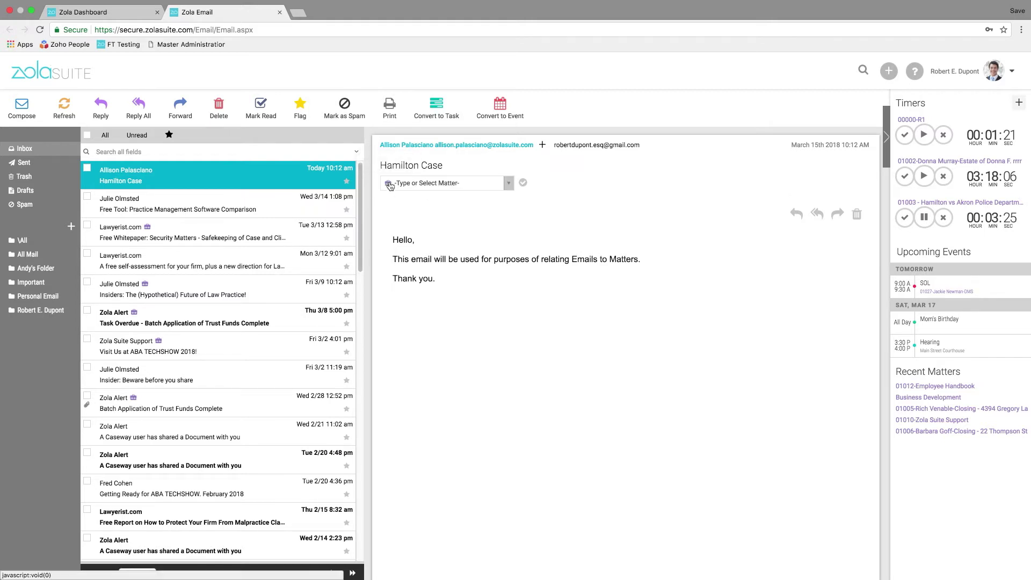
{"action": "left_click", "coordinate": [451, 184]}
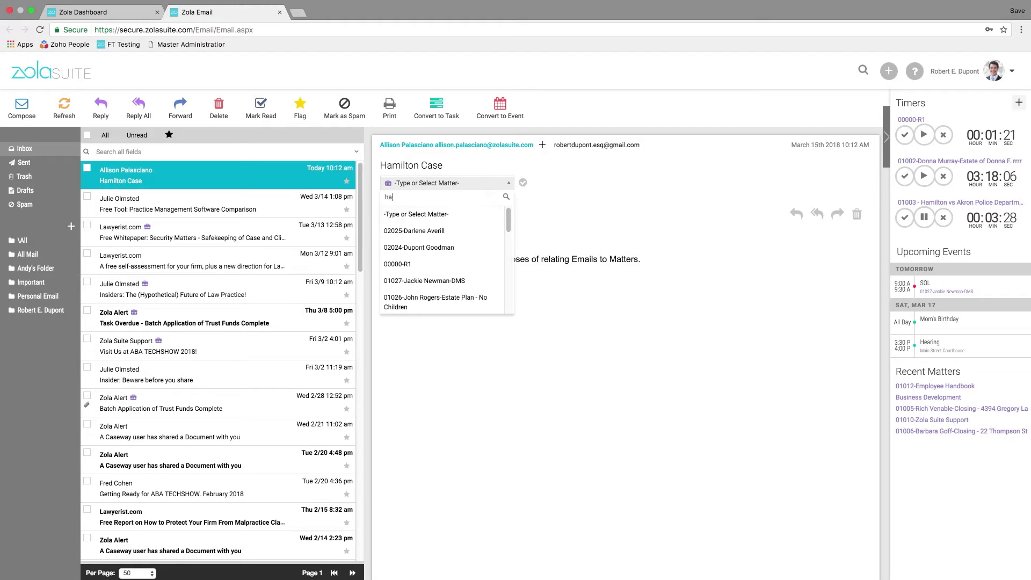
{"action": "type", "text": "ham"}
{"action": "left_click", "coordinate": [451, 232]}
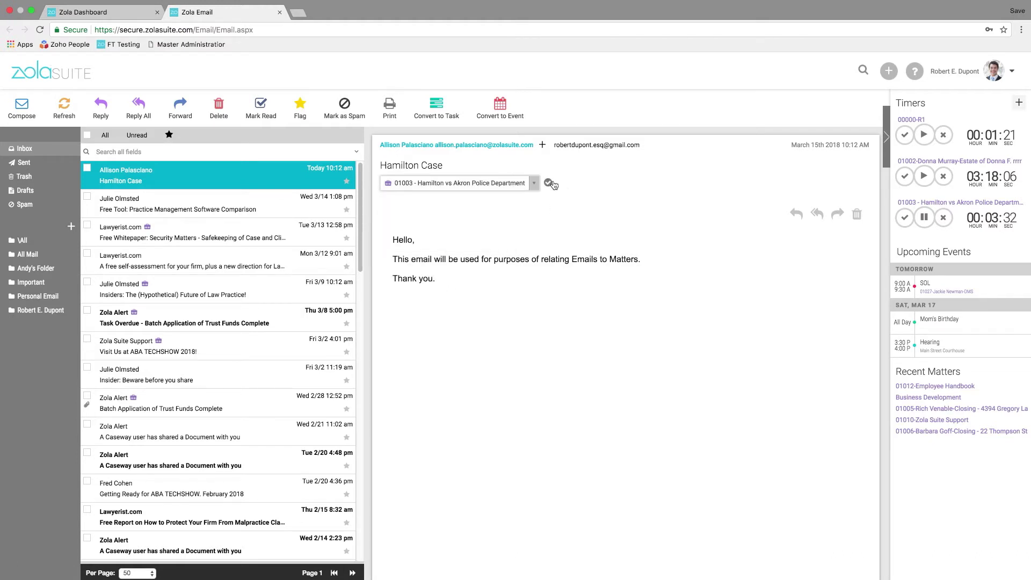
{"action": "left_click", "coordinate": [548, 182]}
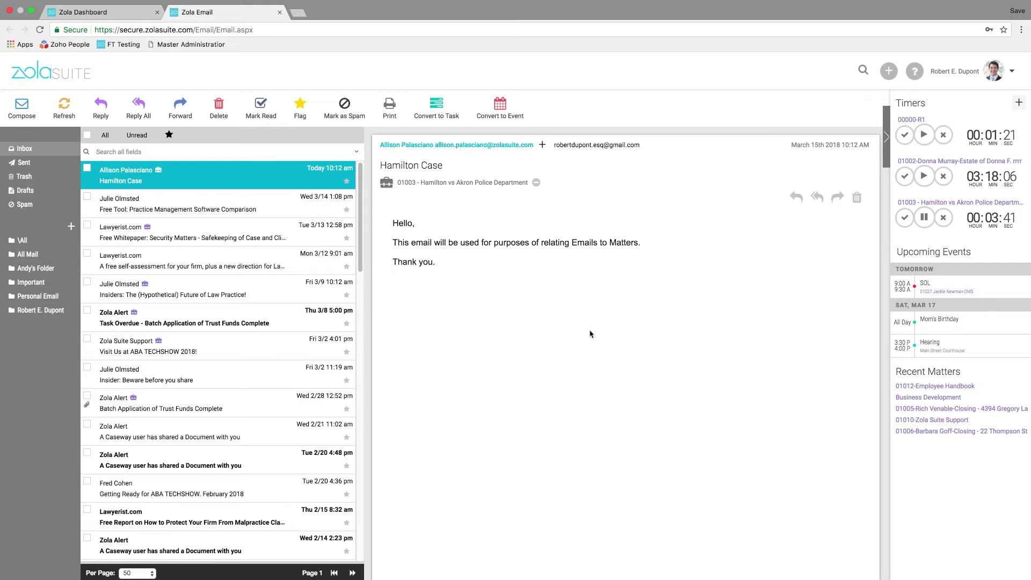
In the Matters list, filter by the keyword "ham" and open the matter 01003 - Hamilton vs Akron Police Department
{"action": "left_click", "coordinate": [111, 14]}
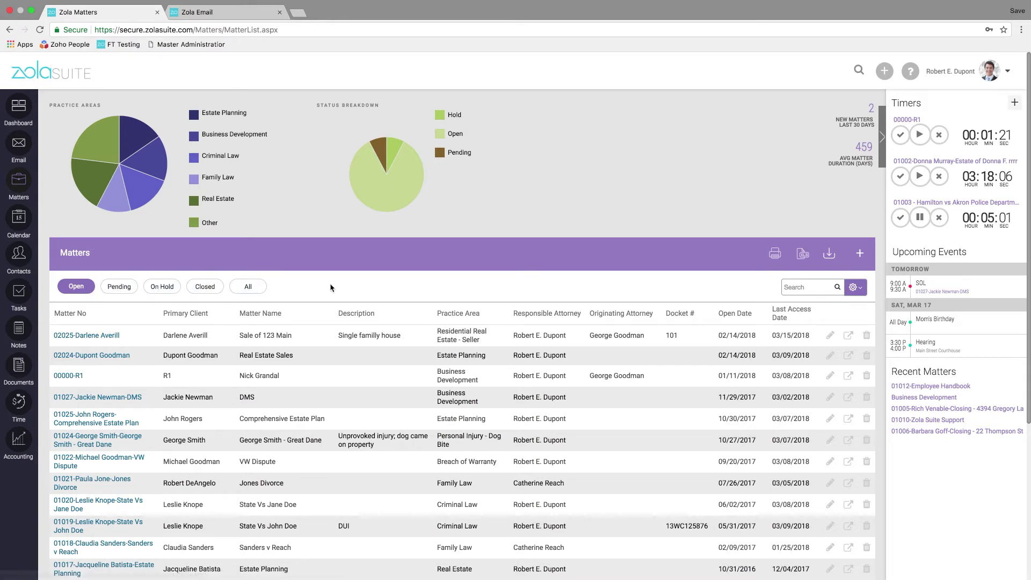
{"action": "left_click", "coordinate": [854, 288]}
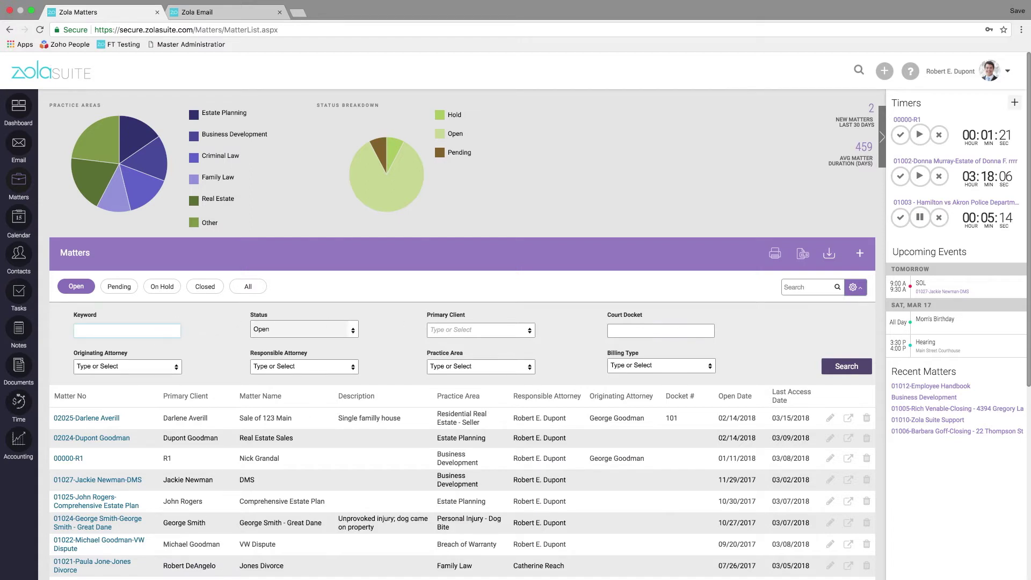
{"action": "type", "text": "ham"}
{"action": "key", "text": "Return"}
{"action": "left_click", "coordinate": [111, 418]}
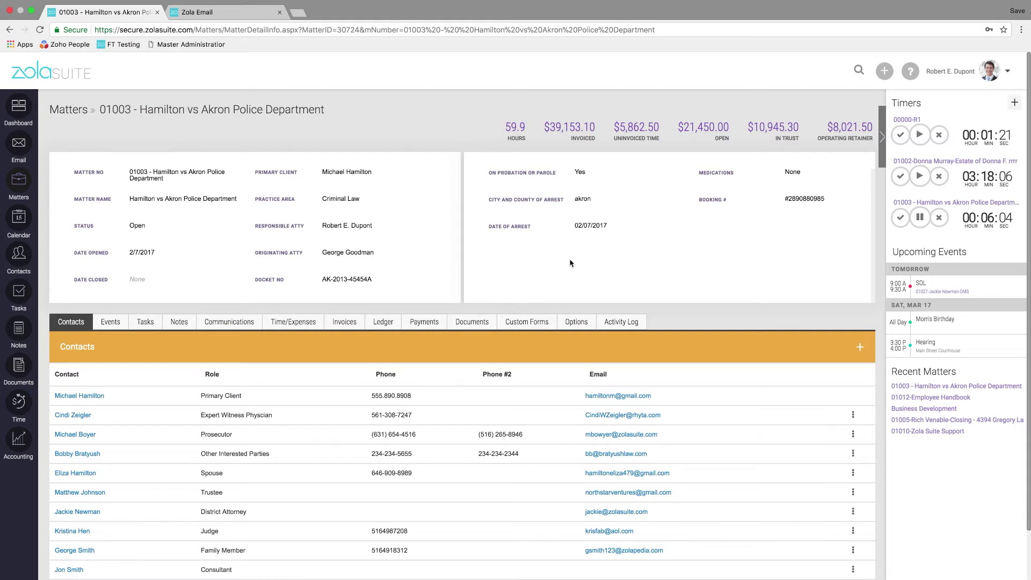
Review the matter's full contact list and its calendar events
{"action": "scroll", "coordinate": [297, 256], "scroll_direction": "down", "scroll_amount": 2}
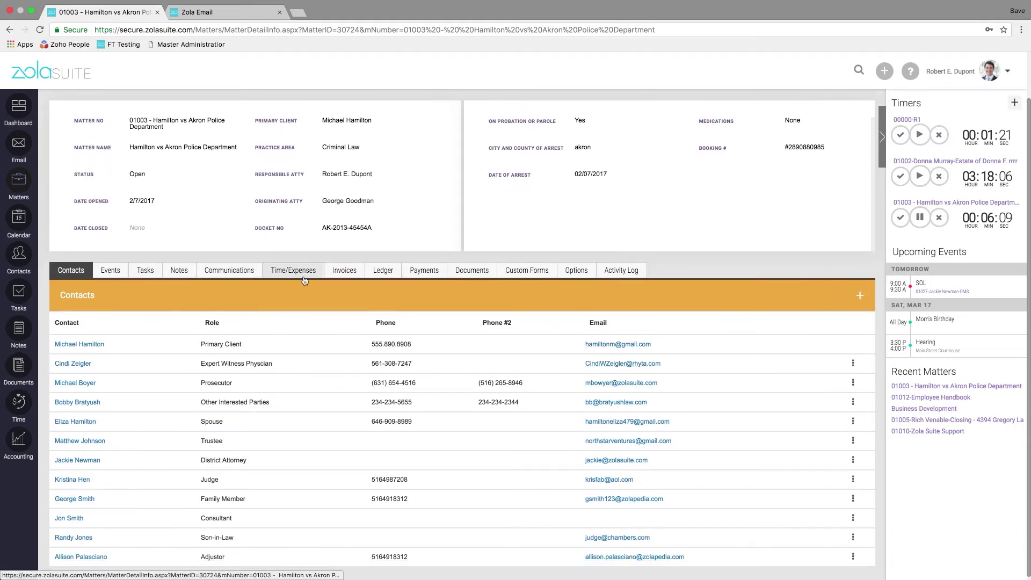
{"action": "scroll", "coordinate": [465, 295], "scroll_direction": "down", "scroll_amount": 1}
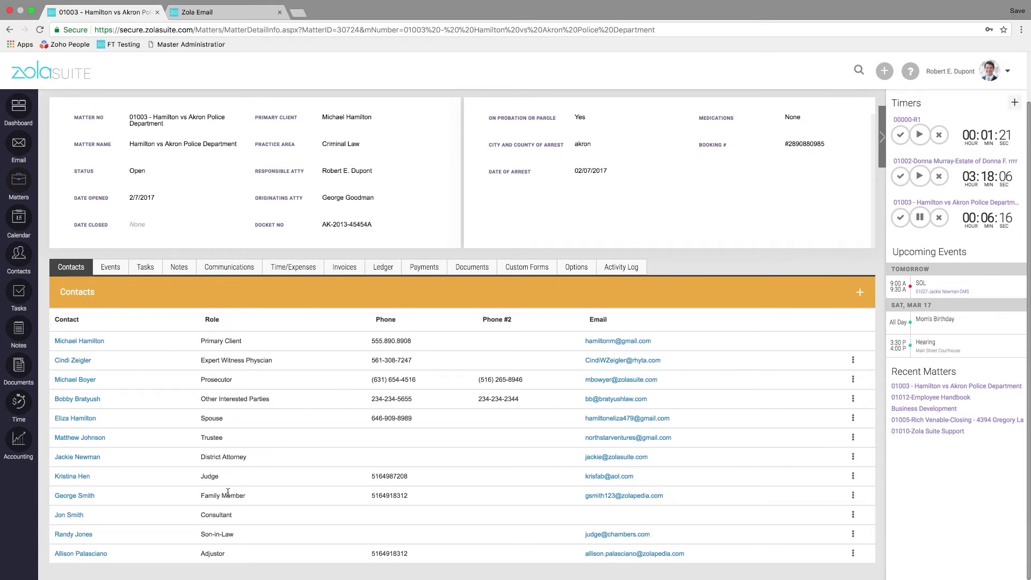
{"action": "left_click", "coordinate": [109, 267]}
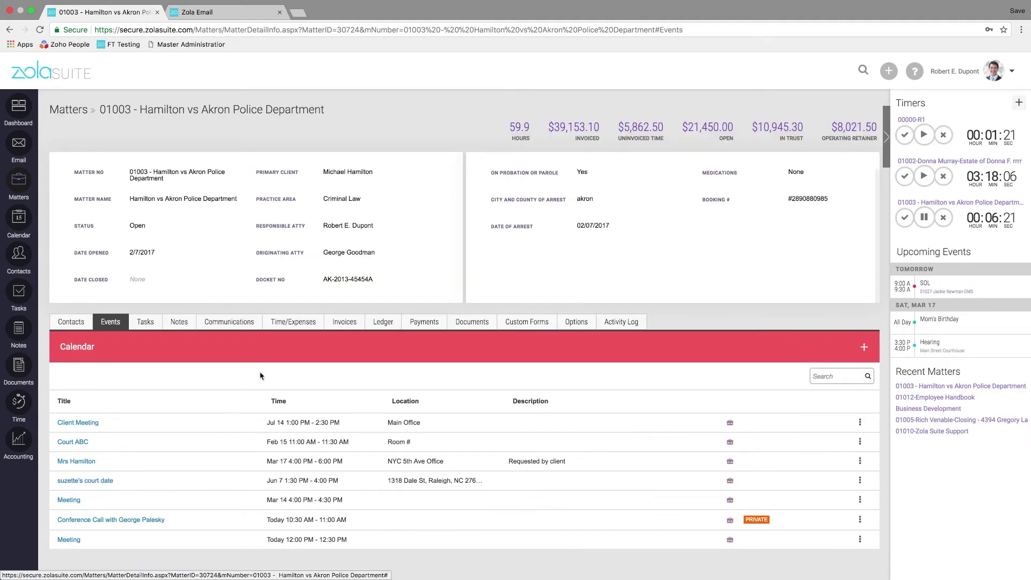
Read the Palsgraf vs LIRR note in the matter's Research Notes folder, and view the Meeting Notes folder
{"action": "left_click", "coordinate": [179, 322]}
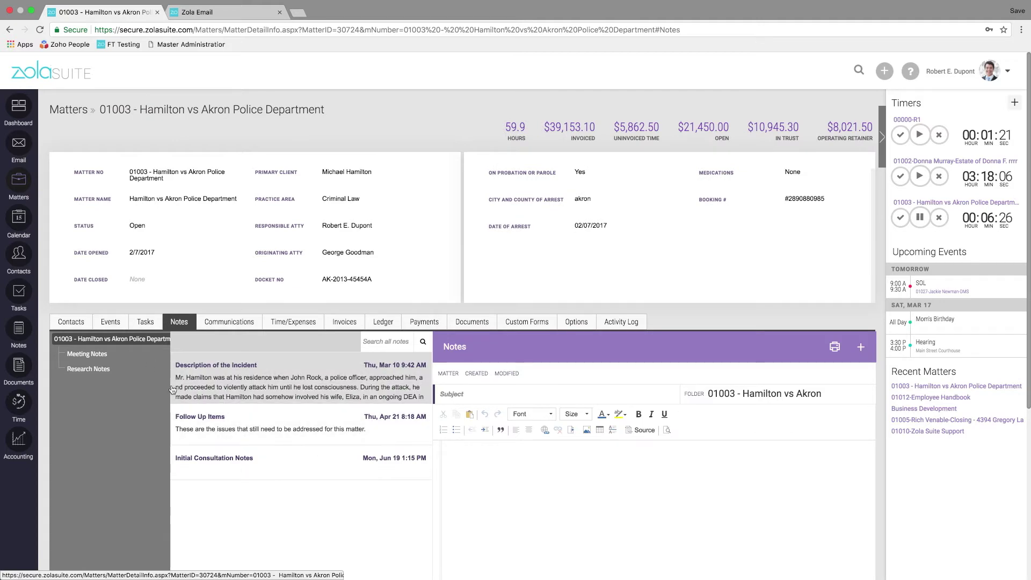
{"action": "left_click", "coordinate": [89, 370]}
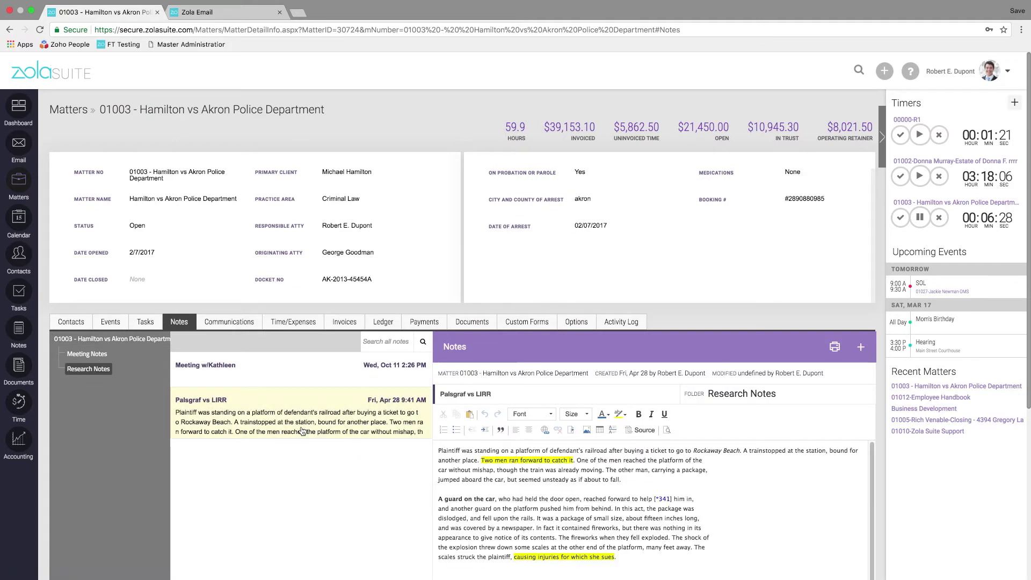
{"action": "scroll", "coordinate": [534, 321], "scroll_direction": "down", "scroll_amount": 8}
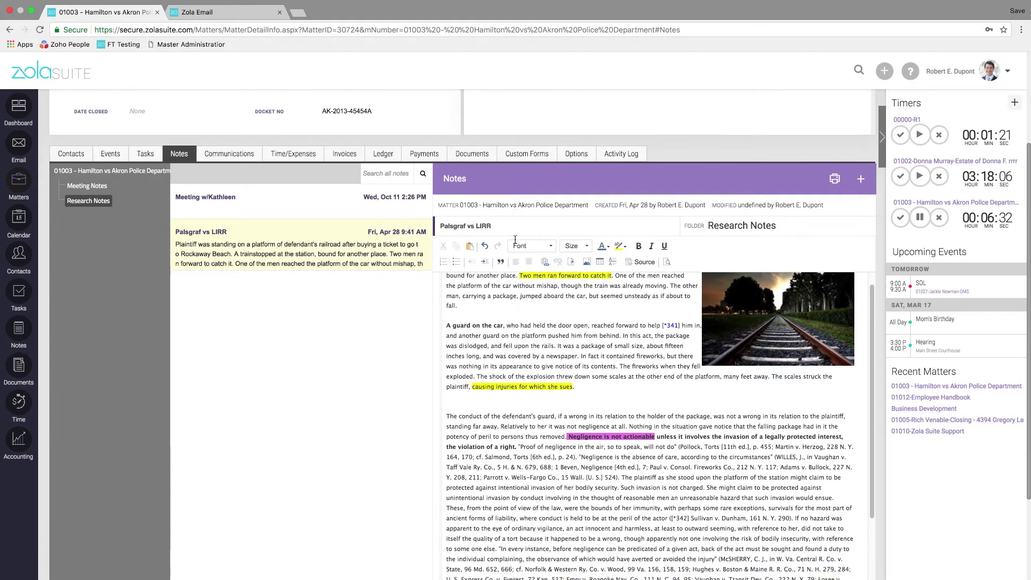
{"action": "scroll", "coordinate": [547, 321], "scroll_direction": "up", "scroll_amount": 2}
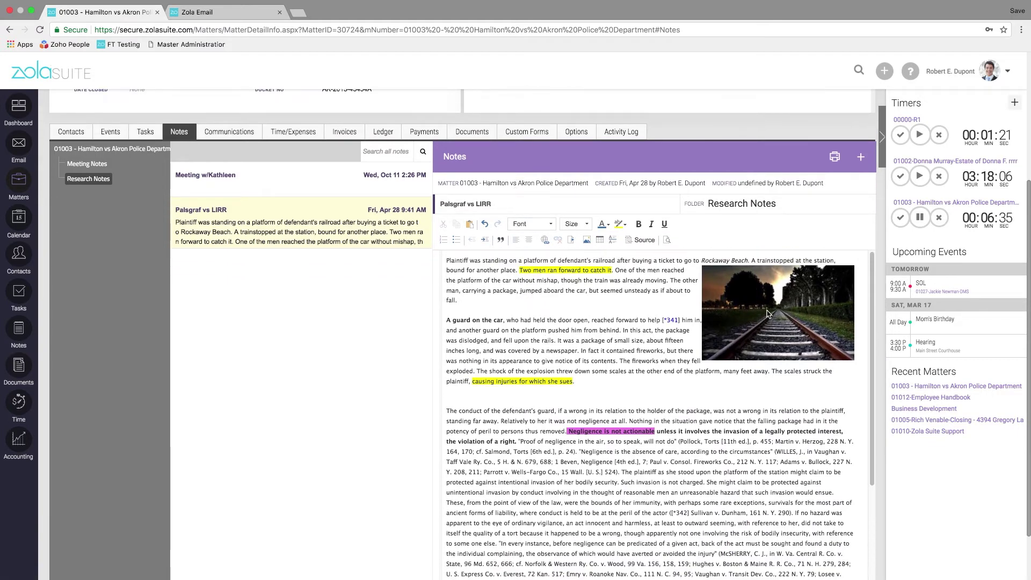
{"action": "scroll", "coordinate": [622, 319], "scroll_direction": "up", "scroll_amount": 1}
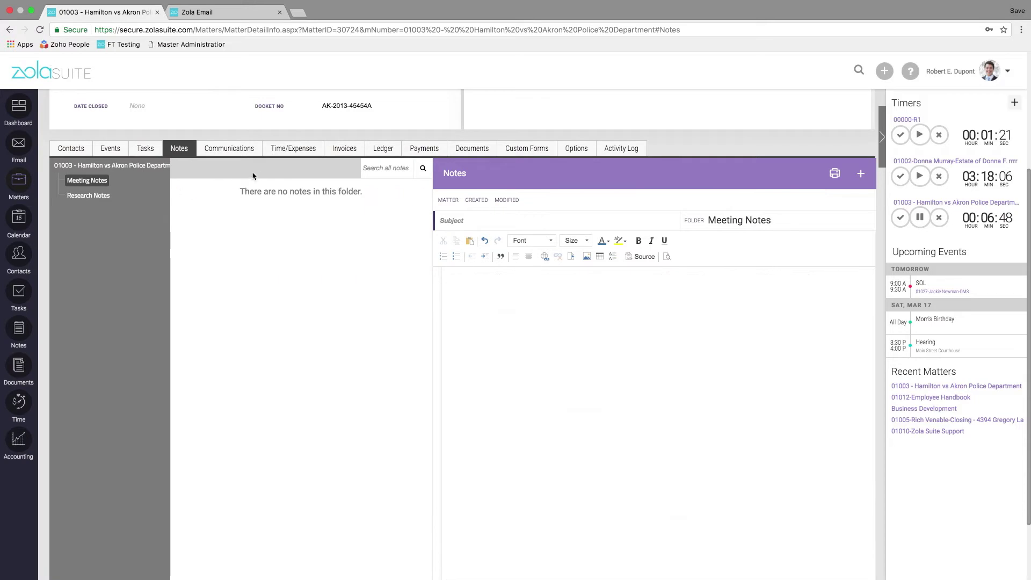
Review the matter's communications and its documents, including all versions of Letter to client_Ben Test.docx
{"action": "left_click", "coordinate": [247, 155]}
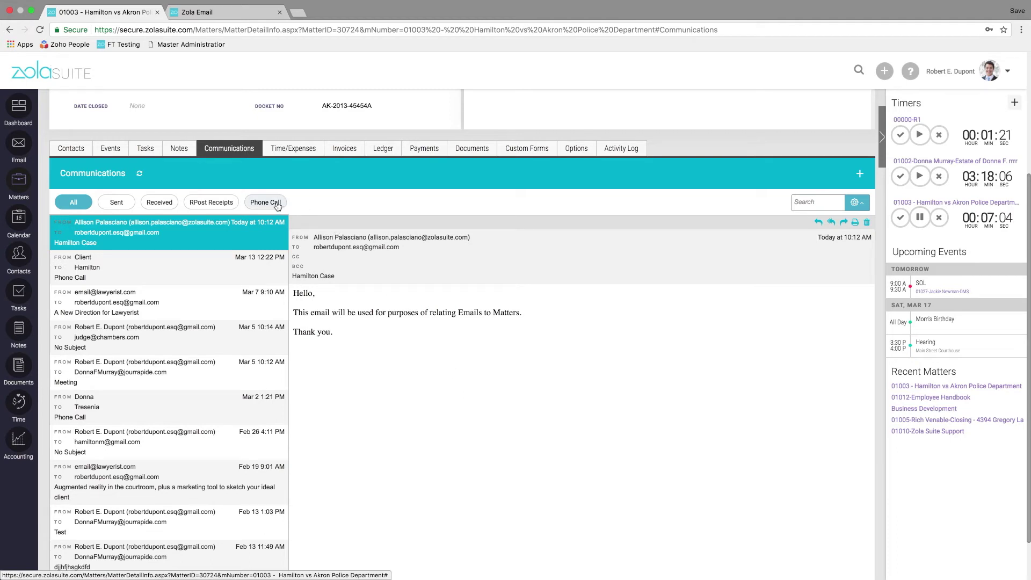
{"action": "left_click", "coordinate": [473, 150]}
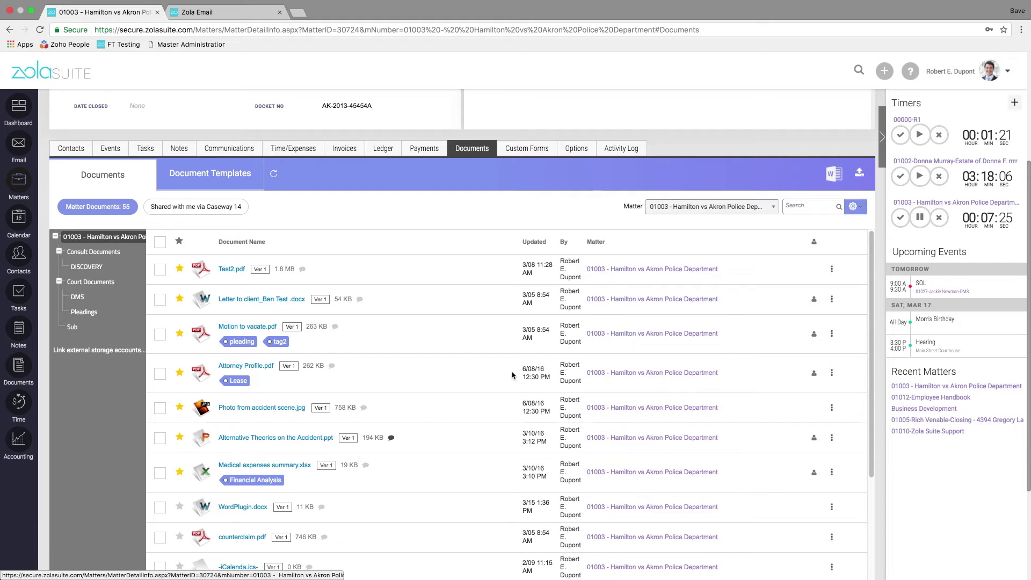
{"action": "left_click", "coordinate": [179, 302]}
{"action": "left_click", "coordinate": [320, 299]}
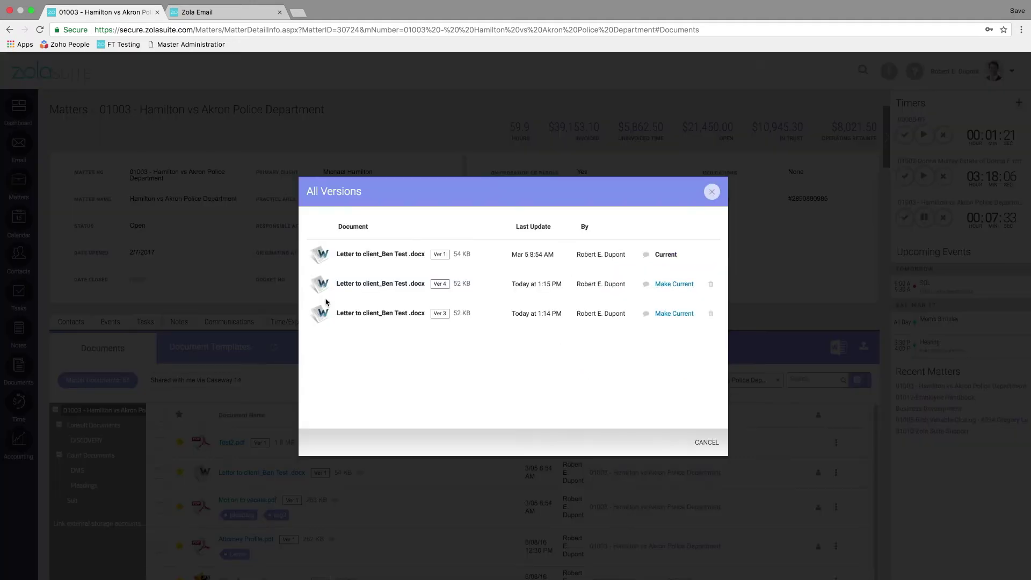
{"action": "left_click", "coordinate": [708, 445]}
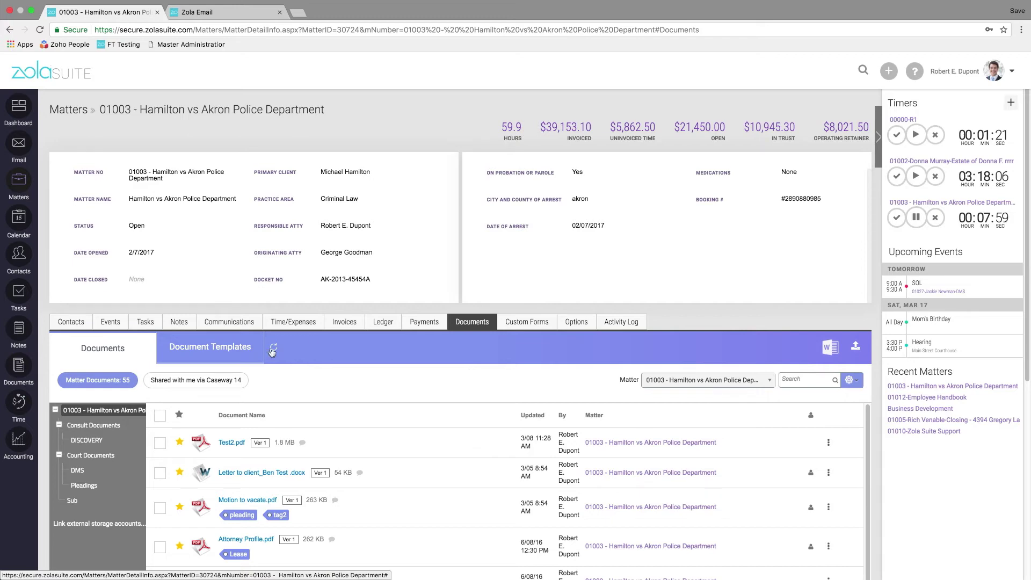
Review the matter's activity log, and preview a time entry from the 11:09 AM matter update without saving it
{"action": "left_click", "coordinate": [621, 322]}
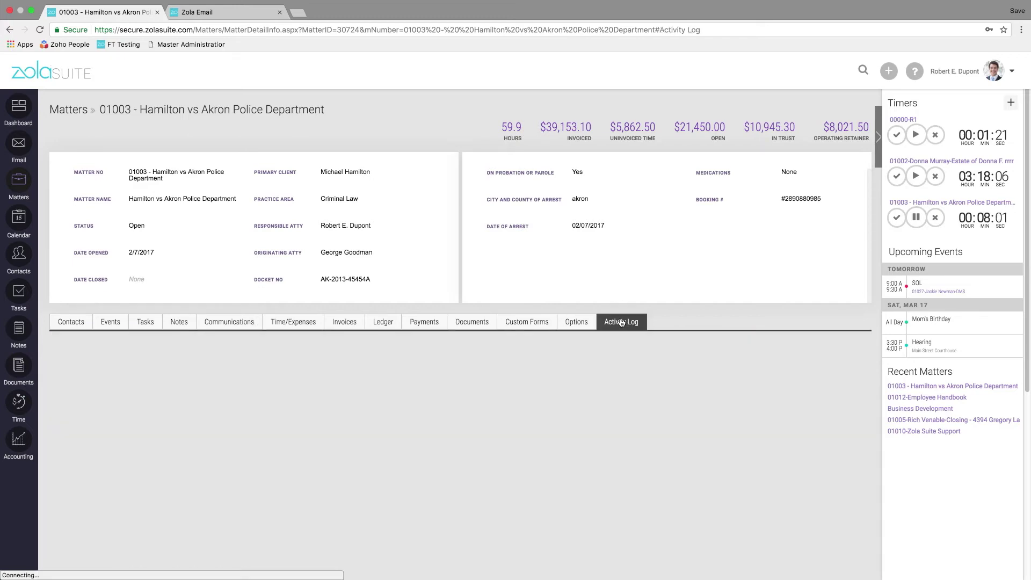
{"action": "scroll", "coordinate": [525, 364], "scroll_direction": "down", "scroll_amount": 2}
{"action": "scroll", "coordinate": [524, 364], "scroll_direction": "down", "scroll_amount": 3}
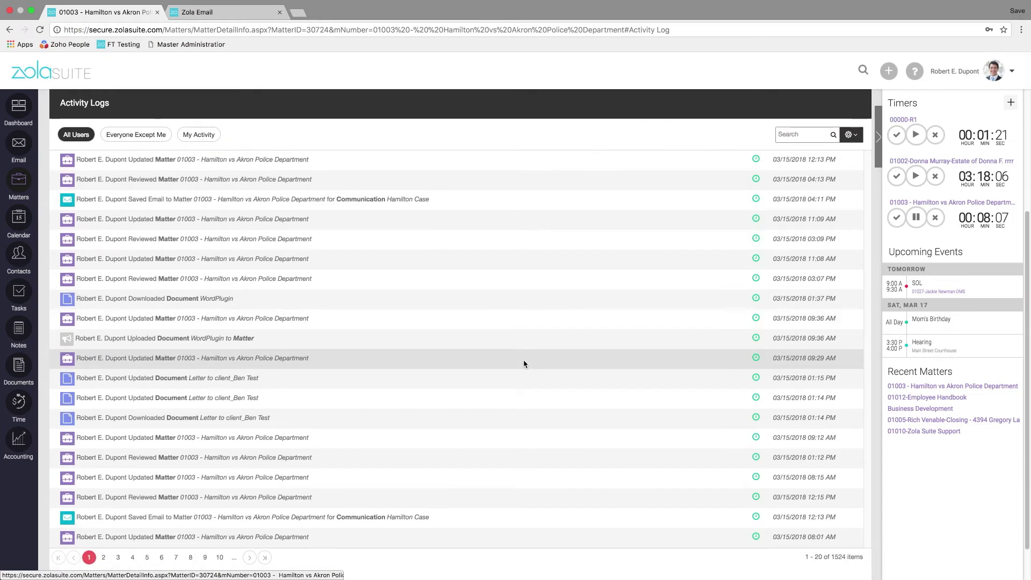
{"action": "scroll", "coordinate": [524, 364], "scroll_direction": "down", "scroll_amount": 1}
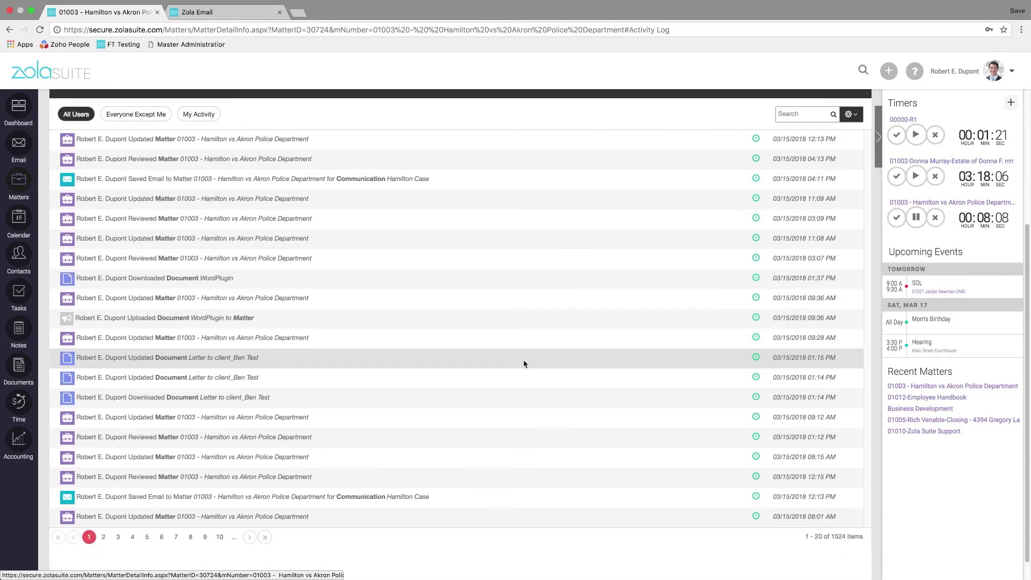
{"action": "left_click", "coordinate": [756, 200]}
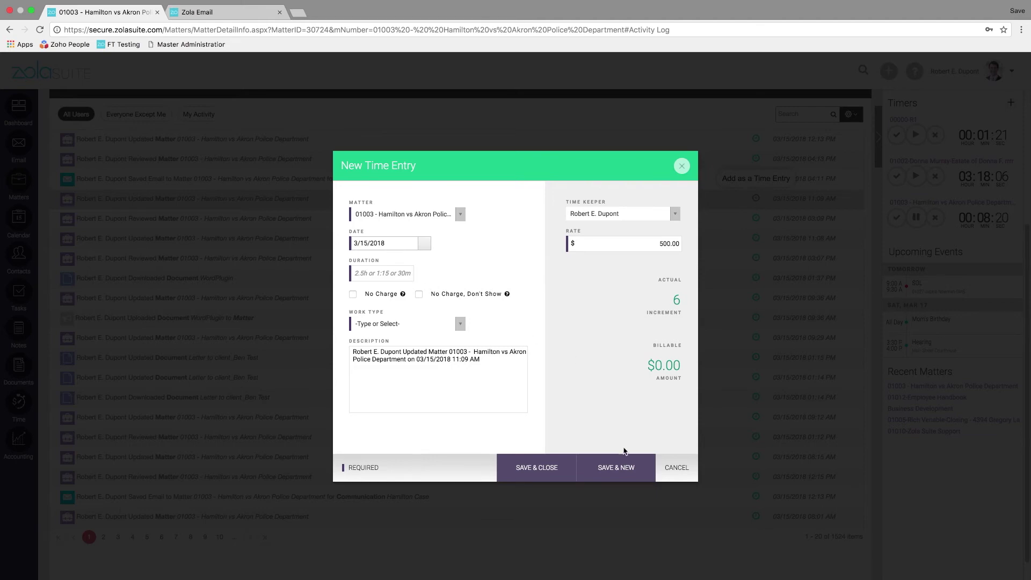
{"action": "left_click", "coordinate": [675, 475]}
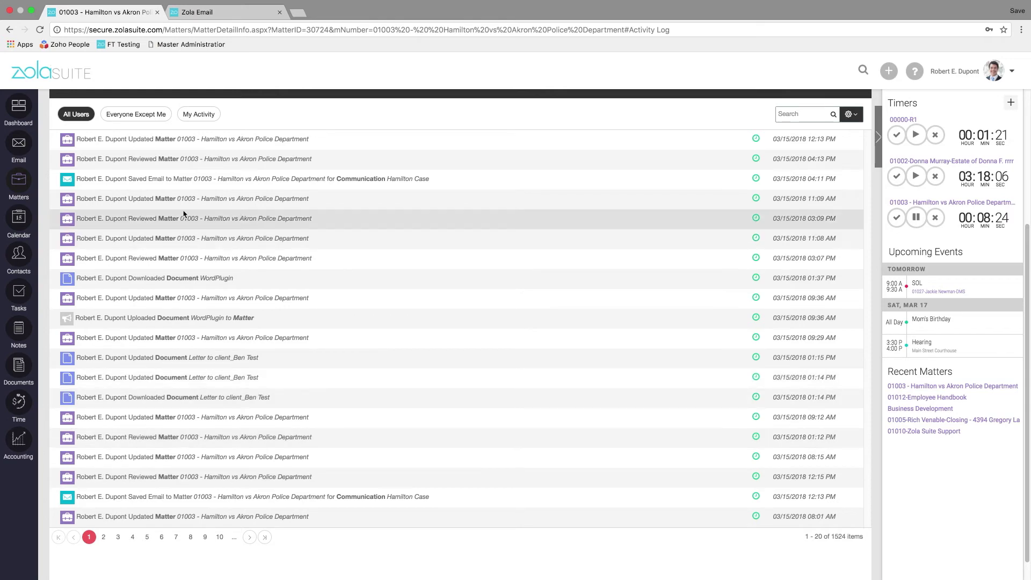
Open the calendar and look through its week, month, agenda and work week views, plus the user and category filters
{"action": "left_click", "coordinate": [19, 217]}
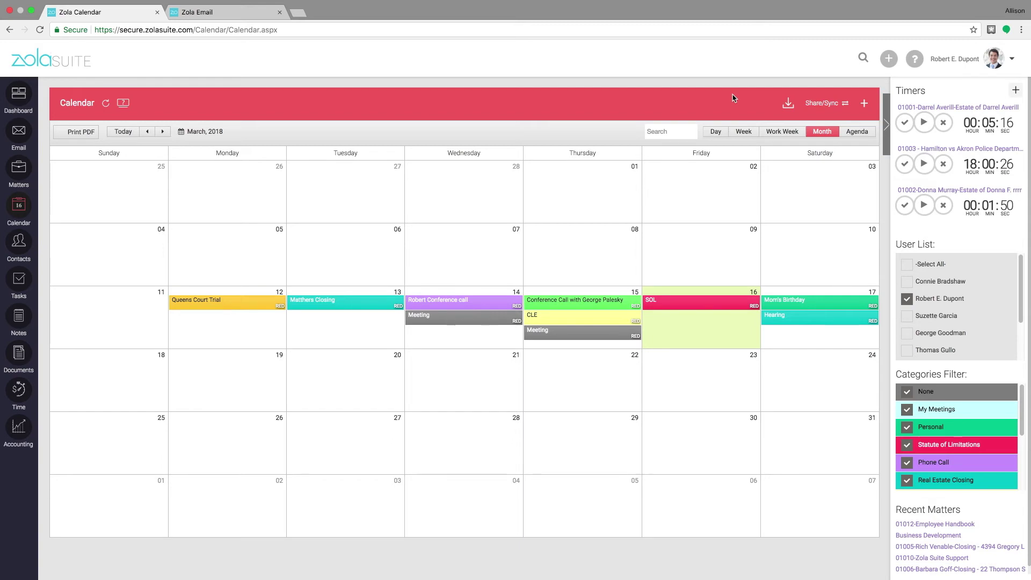
{"action": "left_click", "coordinate": [720, 136]}
{"action": "left_click", "coordinate": [782, 132]}
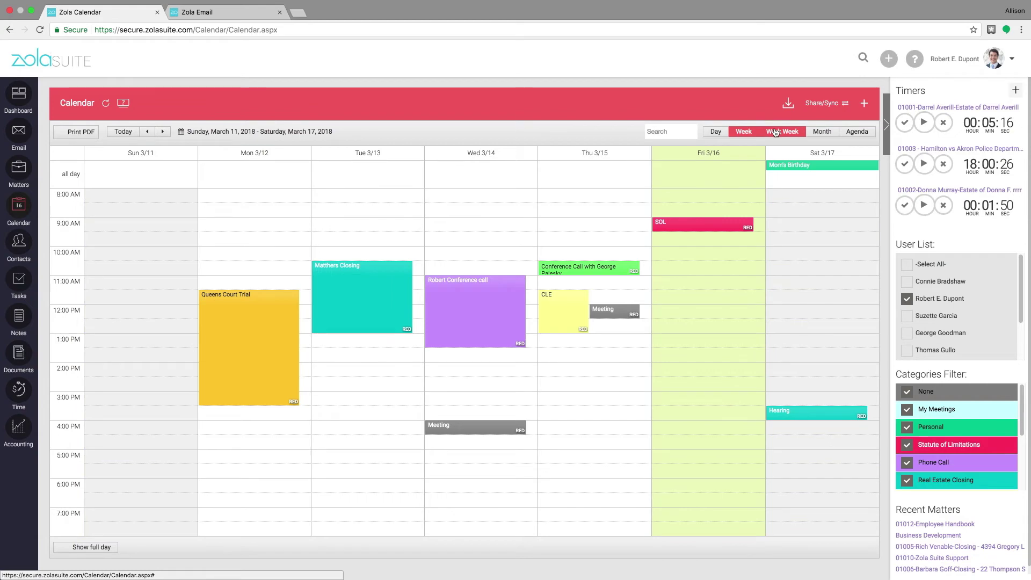
{"action": "left_click", "coordinate": [819, 133]}
{"action": "left_click", "coordinate": [856, 132]}
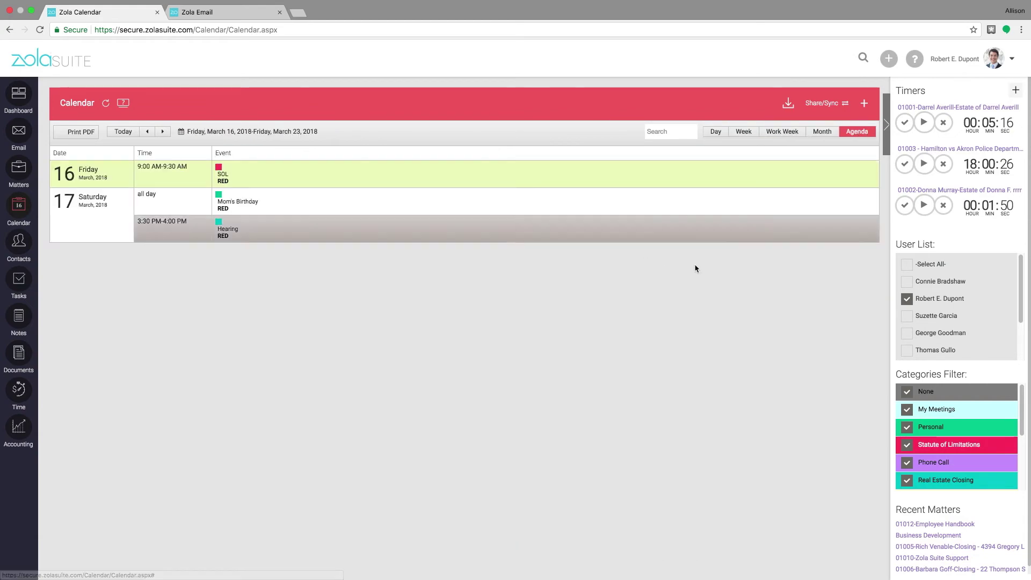
{"action": "left_click", "coordinate": [782, 132]}
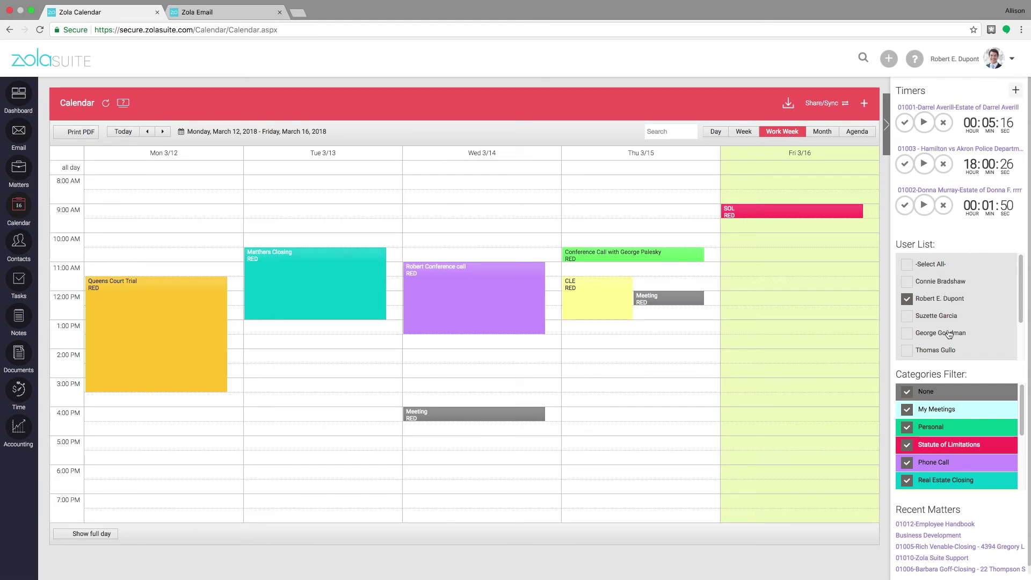
{"action": "scroll", "coordinate": [948, 334], "scroll_direction": "down", "scroll_amount": 2}
{"action": "scroll", "coordinate": [949, 334], "scroll_direction": "up", "scroll_amount": 3}
Start a new calendar event related to the matter 01003 - Hamilton vs Akron Police Department, with a time entry created for it
{"action": "left_click", "coordinate": [864, 103]}
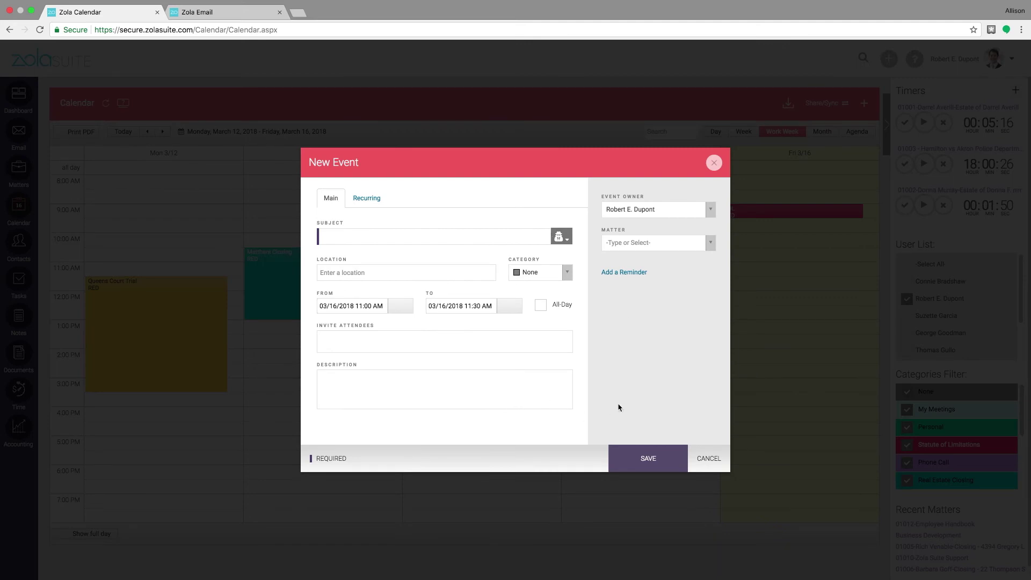
{"action": "left_click", "coordinate": [677, 242]}
{"action": "type", "text": "ha"}
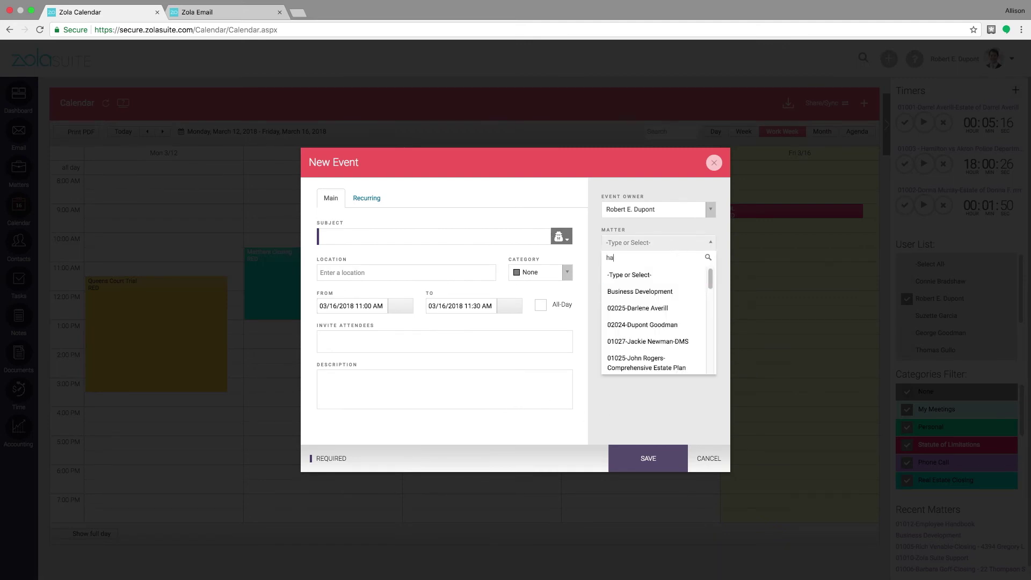
{"action": "left_click", "coordinate": [662, 291]}
{"action": "left_click", "coordinate": [607, 265]}
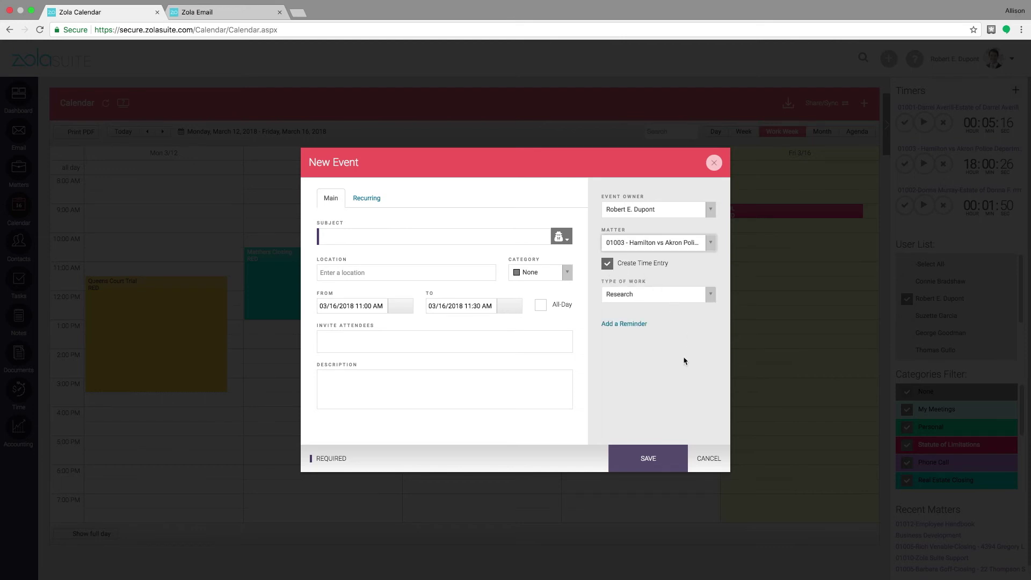
Add five SMS reminders of 5 minutes to the new event, and view the available reminder types and time units
{"action": "left_click", "coordinate": [634, 326]}
{"action": "left_click", "coordinate": [634, 326]}
{"action": "left_click", "coordinate": [635, 326]}
{"action": "left_click", "coordinate": [635, 327]}
{"action": "left_click", "coordinate": [634, 326]}
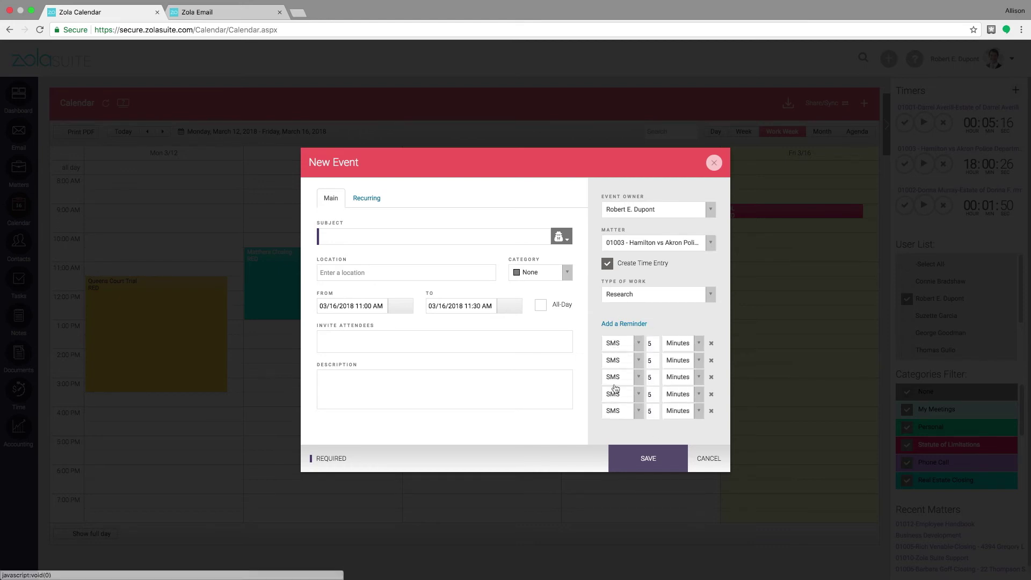
{"action": "left_click", "coordinate": [632, 346]}
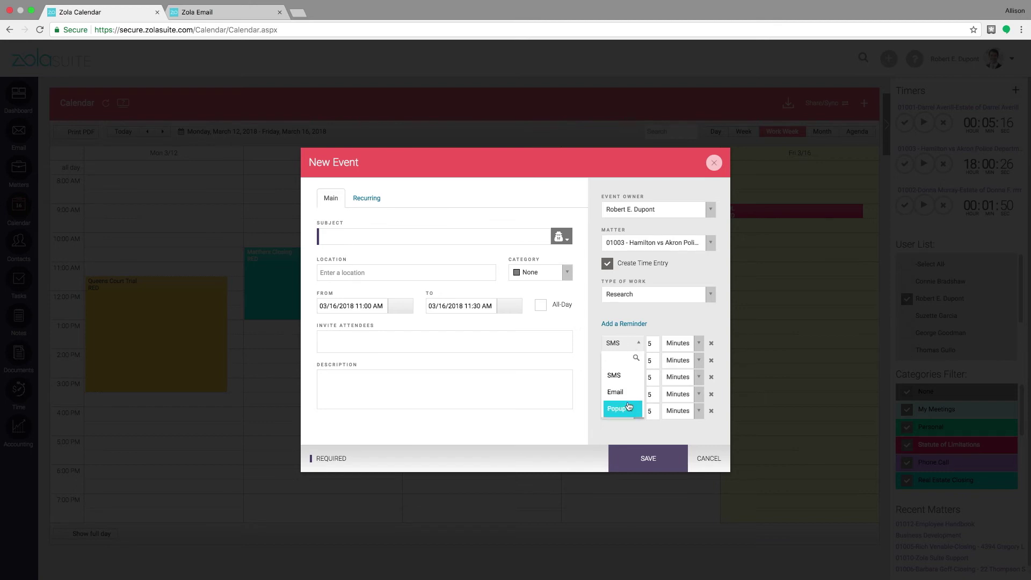
{"action": "left_click", "coordinate": [694, 343]}
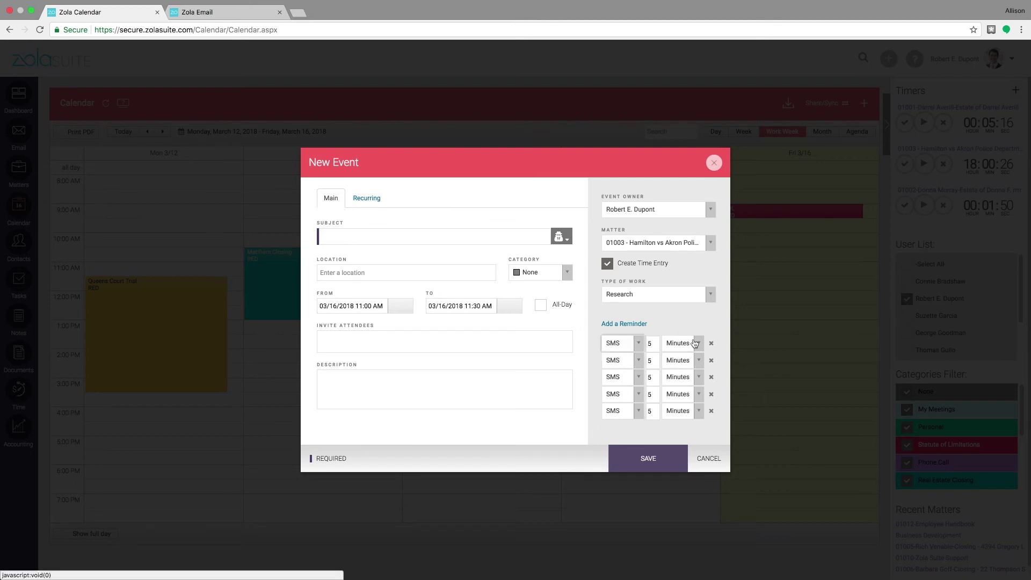
{"action": "left_click", "coordinate": [694, 343]}
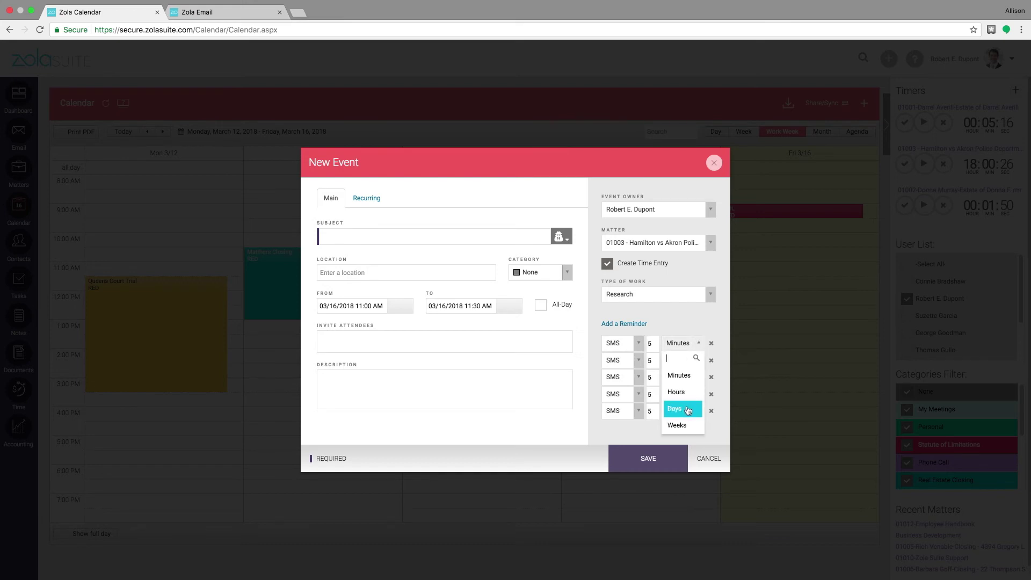
{"action": "left_click", "coordinate": [686, 344]}
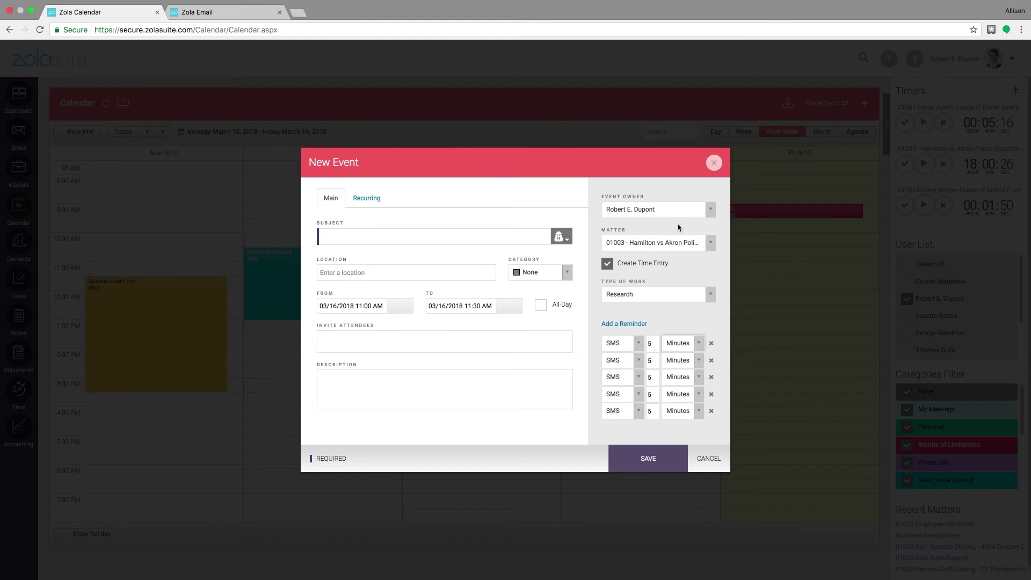
View the matter-related contacts offered as attendees for the new event
{"action": "left_click", "coordinate": [518, 344]}
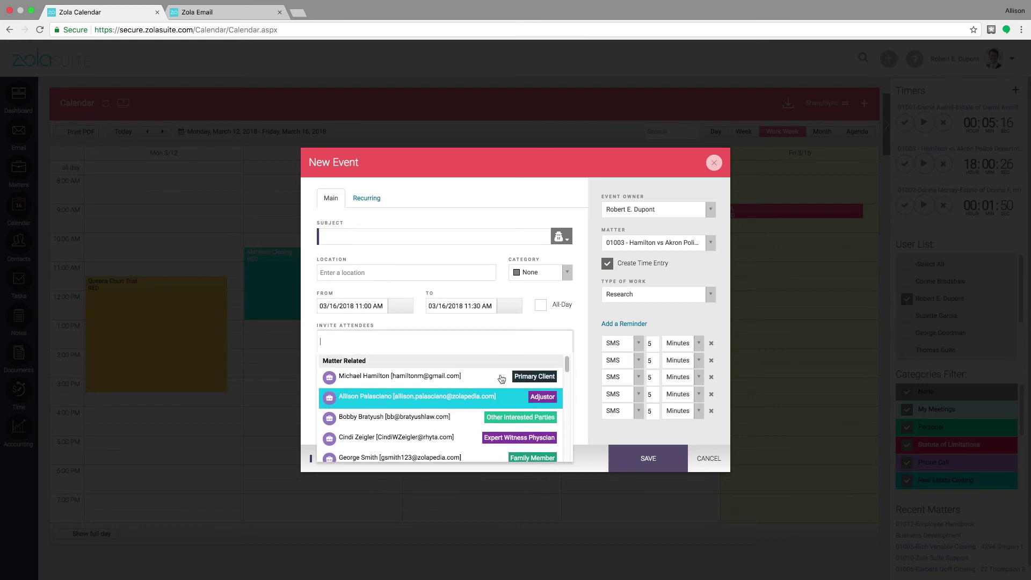
{"action": "right_click", "coordinate": [583, 311]}
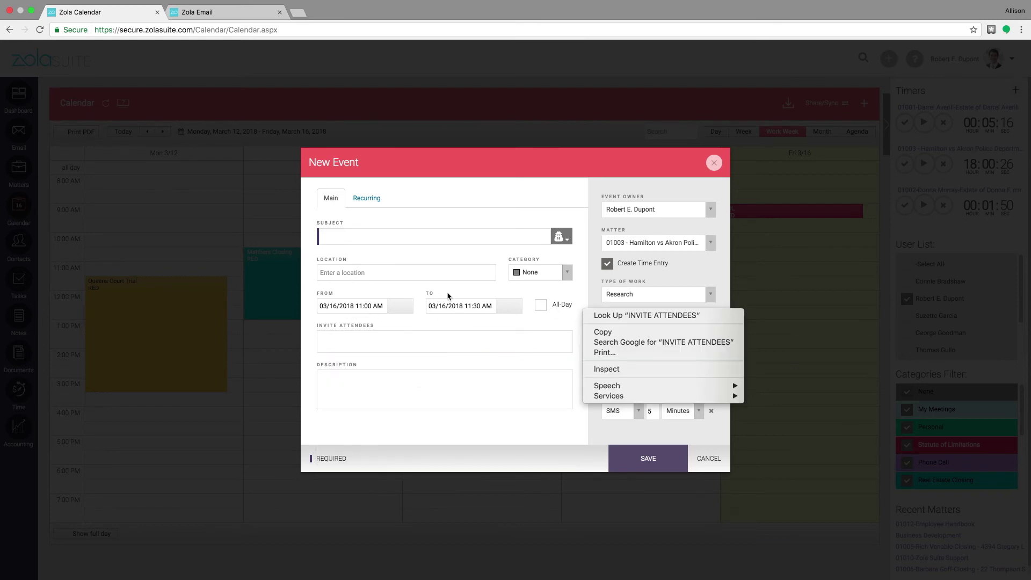
{"action": "key", "text": "Escape"}
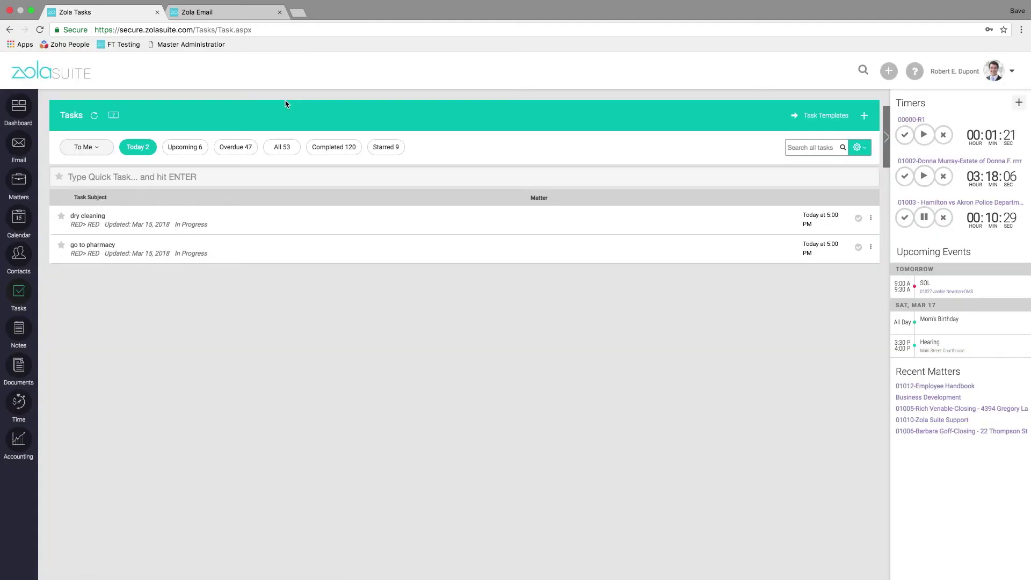
In Tasks, add the quick task "pick up kids" to today's list
{"action": "left_click", "coordinate": [260, 174]}
{"action": "type", "text": "pick up kids"}
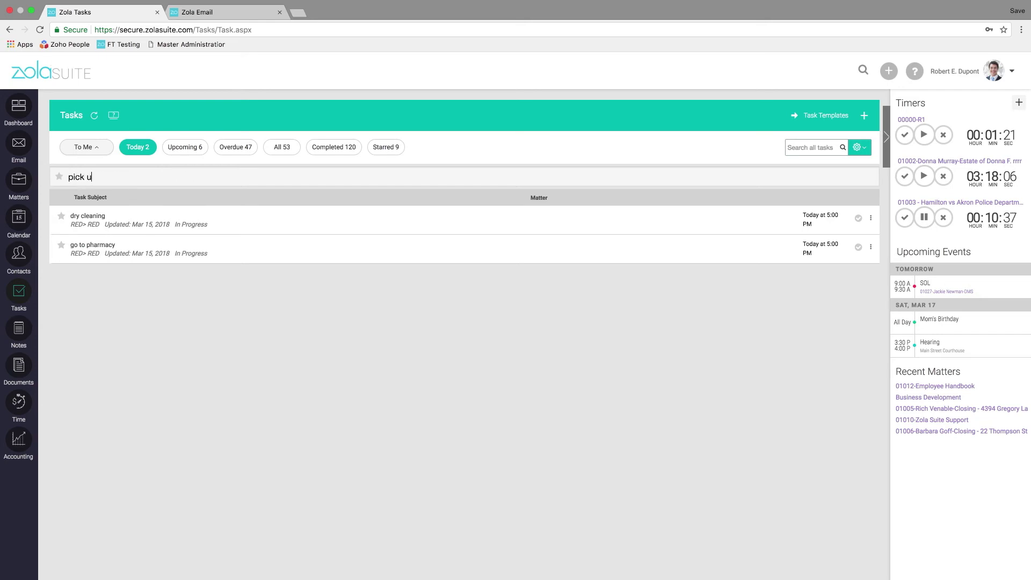
{"action": "key", "text": "Return"}
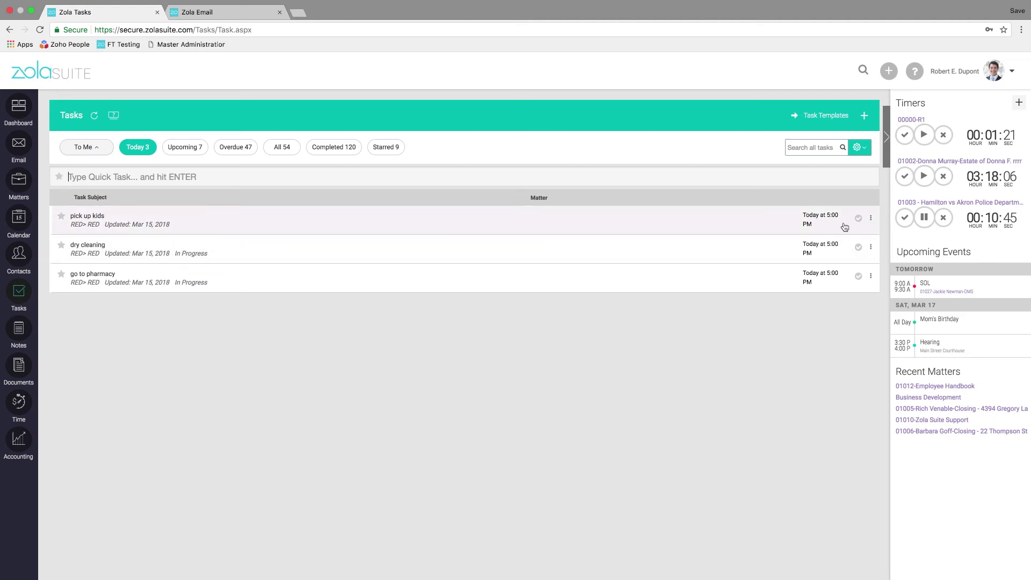
View the actions available for the "pick up kids" task, and mark it complete and active again
{"action": "left_click", "coordinate": [870, 218]}
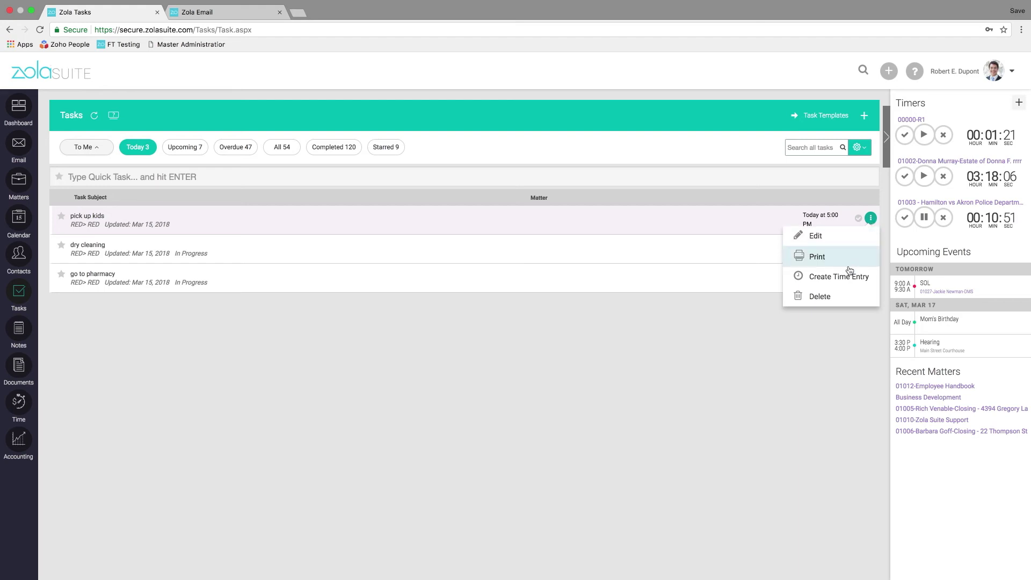
{"action": "left_click", "coordinate": [787, 394]}
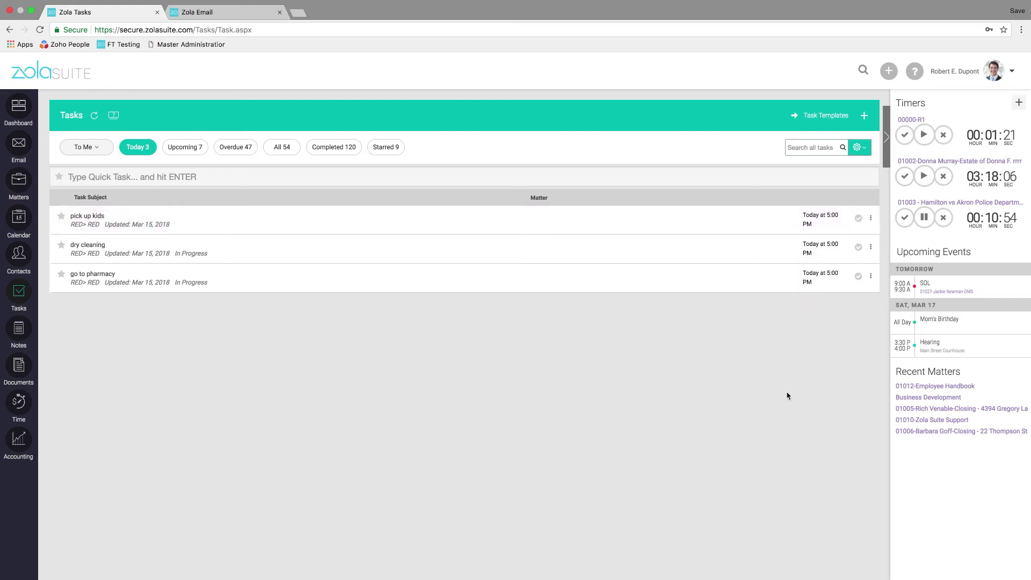
{"action": "left_click", "coordinate": [858, 220]}
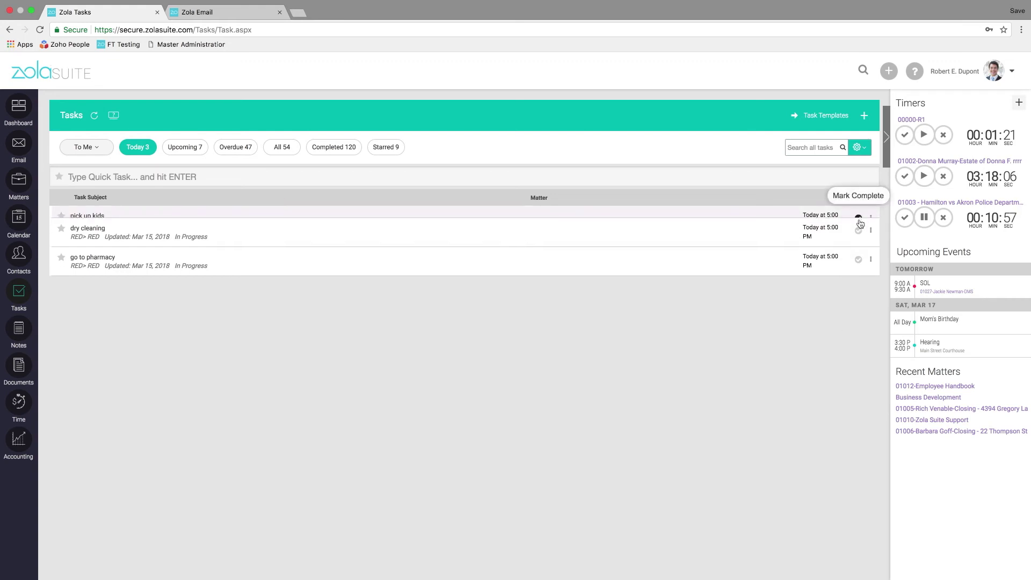
{"action": "left_click", "coordinate": [861, 311]}
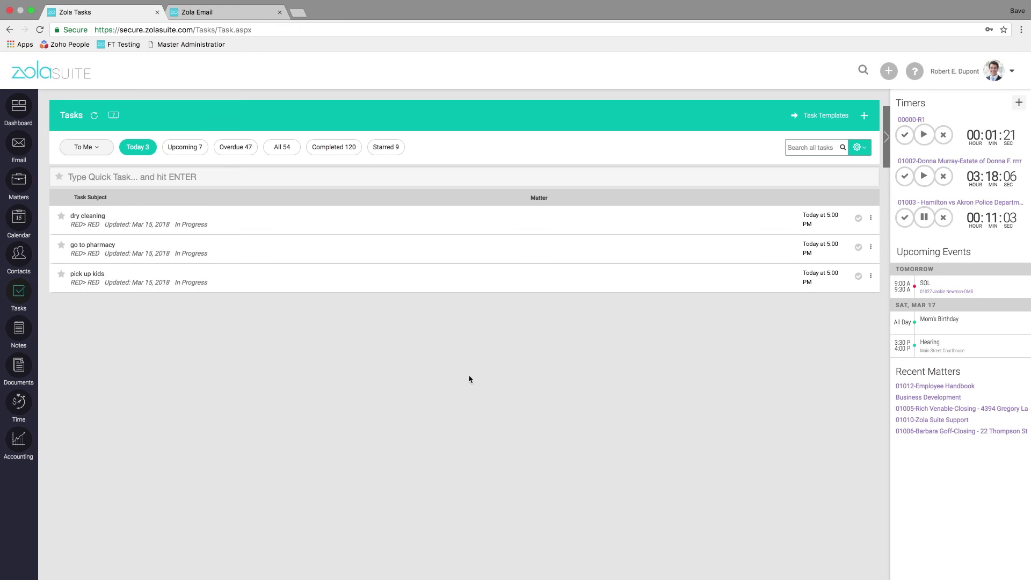
Start a new detailed task and add four email reminders of 5 minutes to it
{"action": "left_click", "coordinate": [864, 117]}
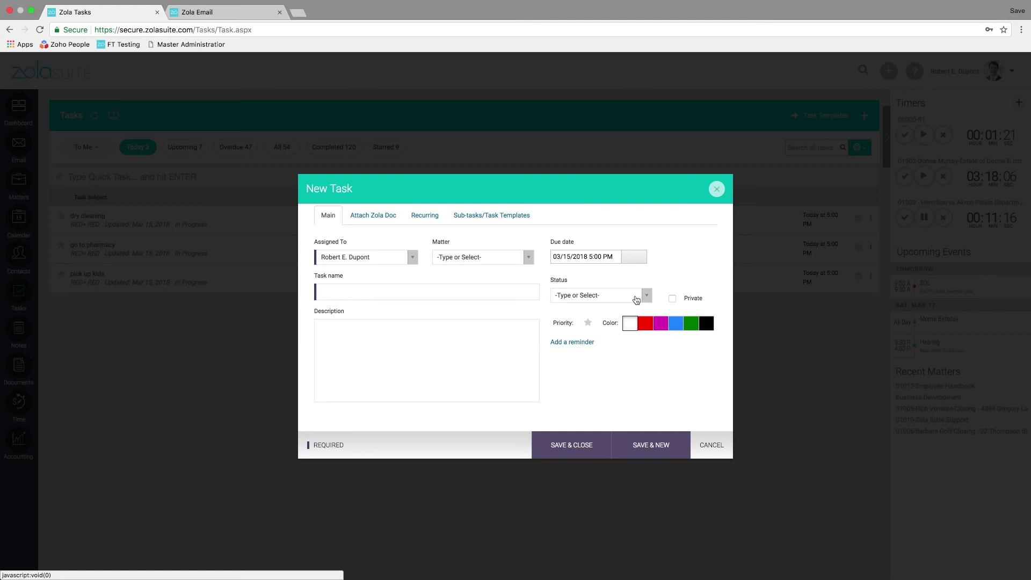
{"action": "left_click", "coordinate": [572, 343]}
{"action": "left_click", "coordinate": [572, 343]}
{"action": "left_click", "coordinate": [573, 342]}
{"action": "left_click", "coordinate": [574, 343]}
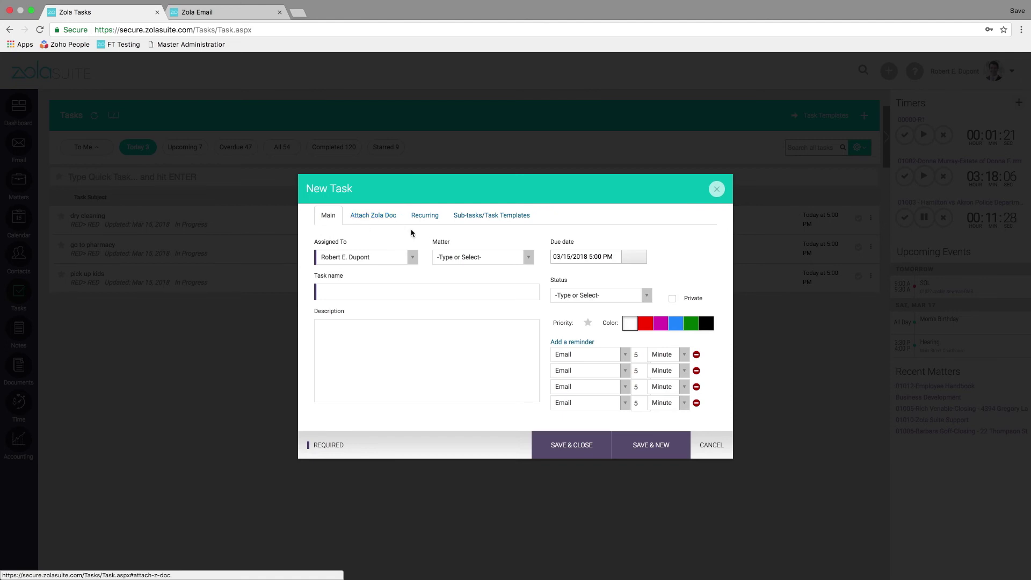
Fill the new task's subtasks from the New Client Intake template, and discard the task
{"action": "left_click", "coordinate": [484, 223]}
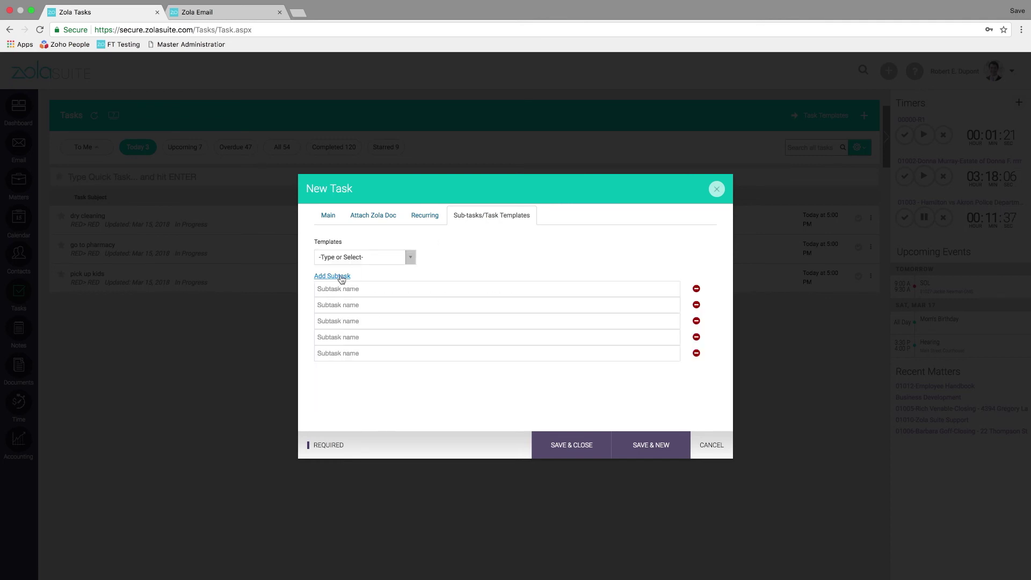
{"action": "left_click", "coordinate": [329, 275]}
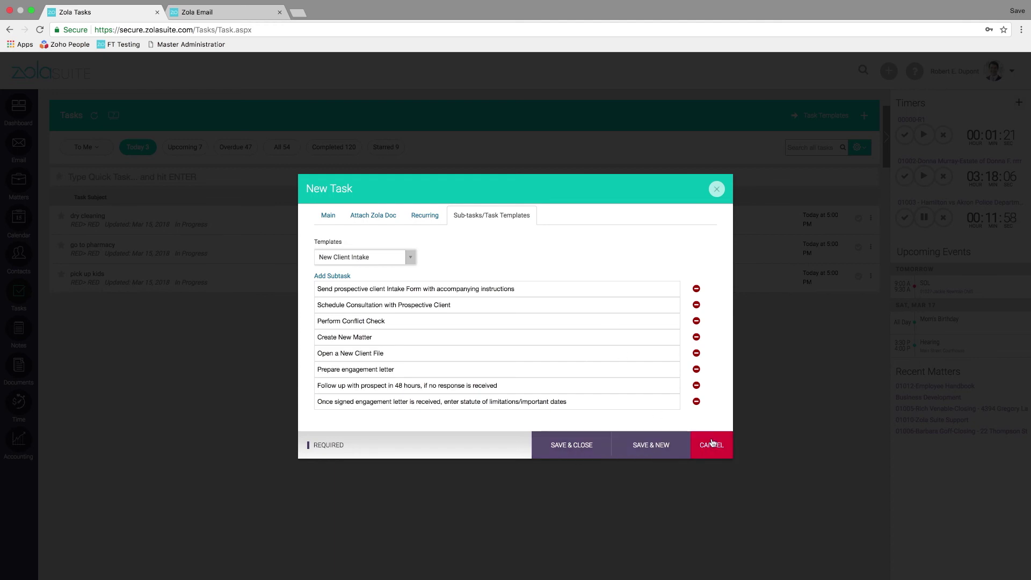
{"action": "left_click", "coordinate": [711, 443]}
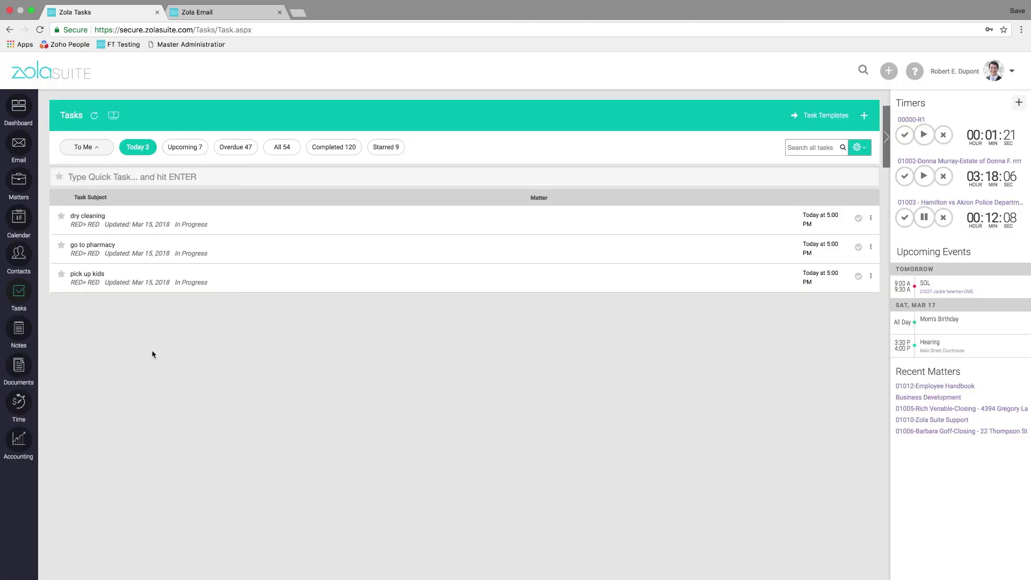
Open the Accounting area and view the bank transactions to review for the Operating Account, TD
{"action": "left_click", "coordinate": [19, 439]}
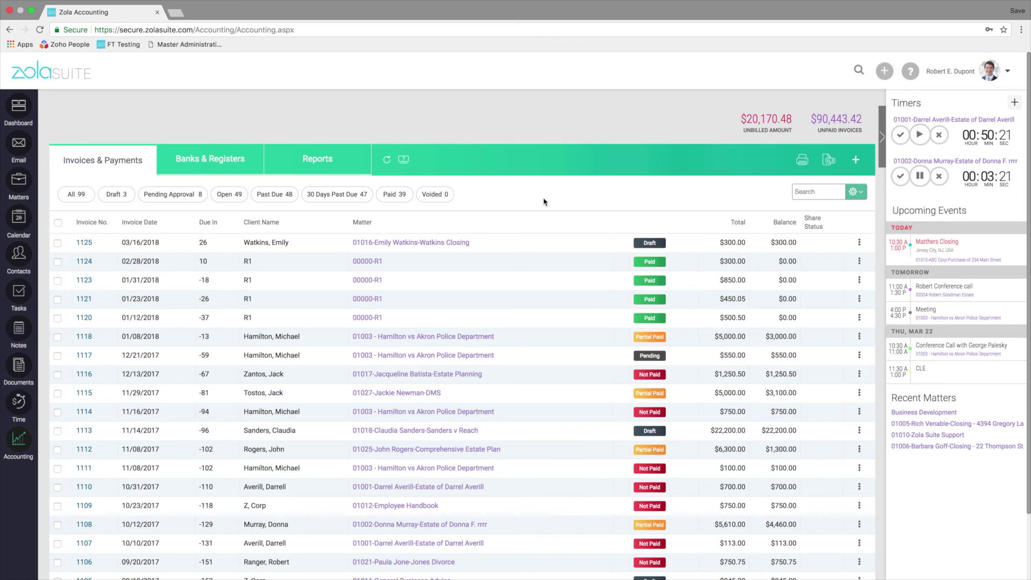
{"action": "left_click", "coordinate": [228, 166]}
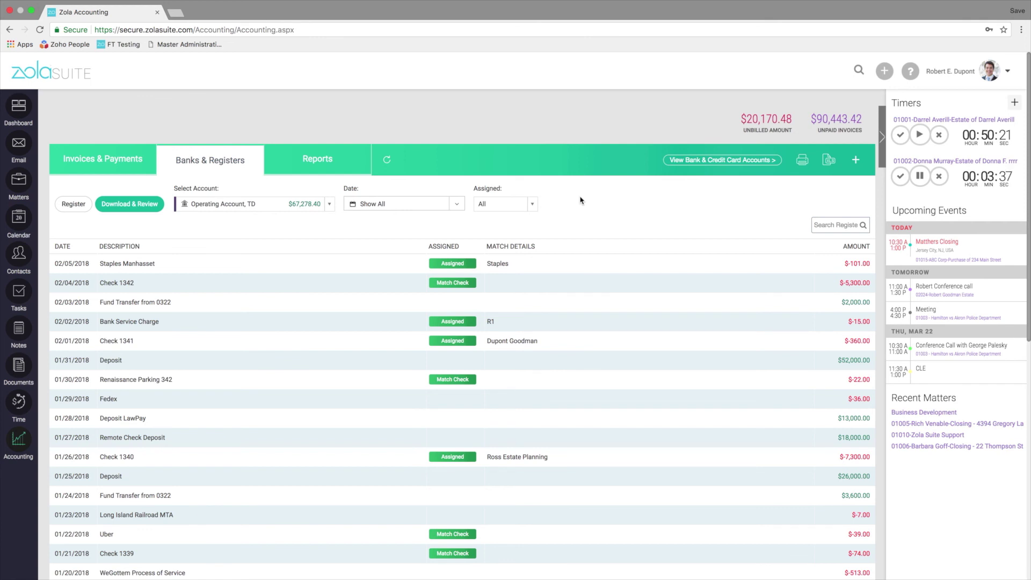
{"action": "scroll", "coordinate": [563, 283], "scroll_direction": "down", "scroll_amount": 3}
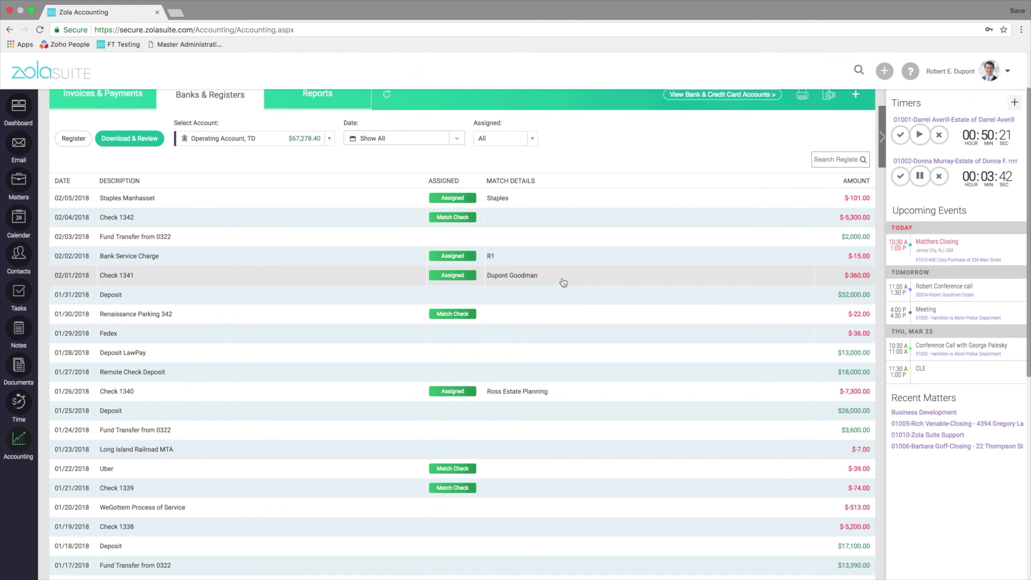
Fill in the 01/29/2018 Fedex bank entry as a new transaction for estate matter 01001, billable to the client
{"action": "left_click", "coordinate": [176, 334]}
{"action": "left_click", "coordinate": [339, 359]}
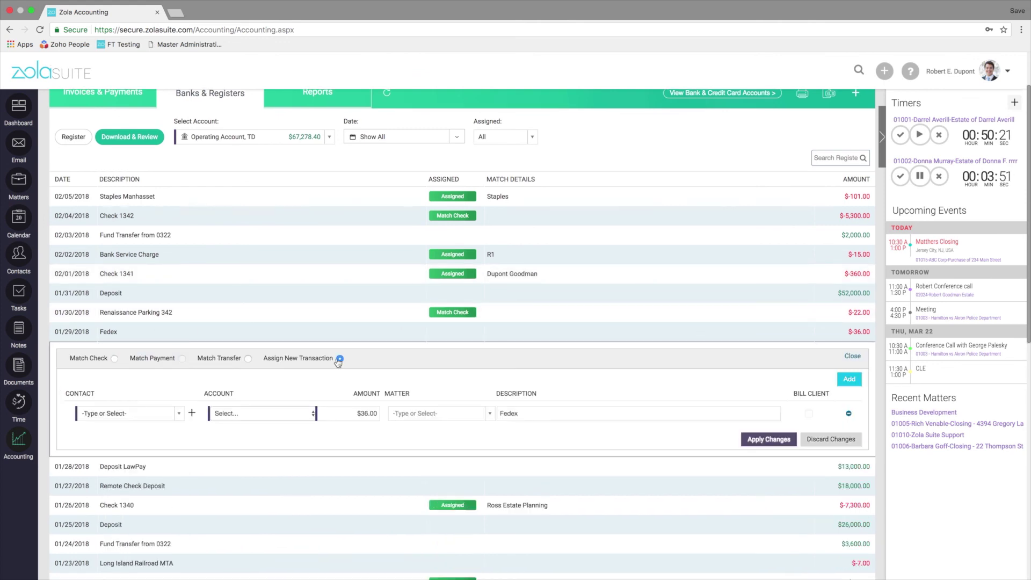
{"action": "left_click", "coordinate": [441, 416]}
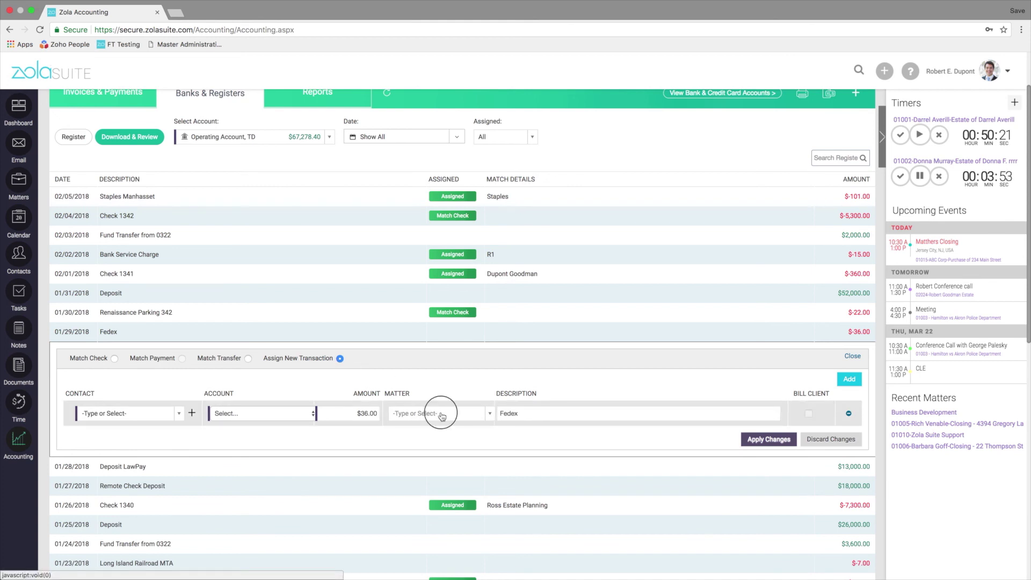
{"action": "left_click", "coordinate": [453, 485]}
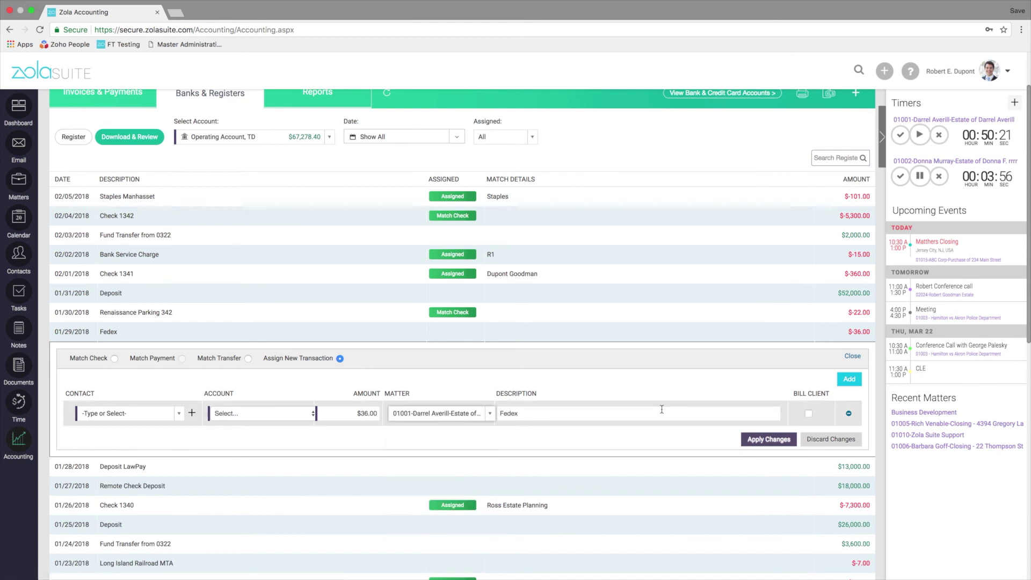
{"action": "left_click", "coordinate": [808, 414]}
Open the accounting reports overview and look through the available client and productivity reports
{"action": "scroll", "coordinate": [686, 364], "scroll_direction": "up", "scroll_amount": 2}
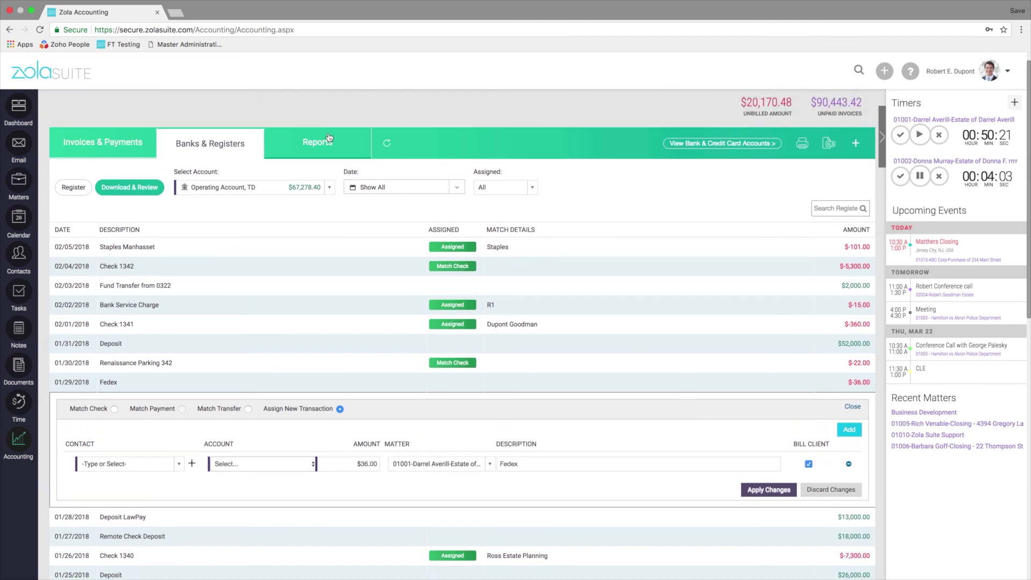
{"action": "left_click", "coordinate": [328, 138]}
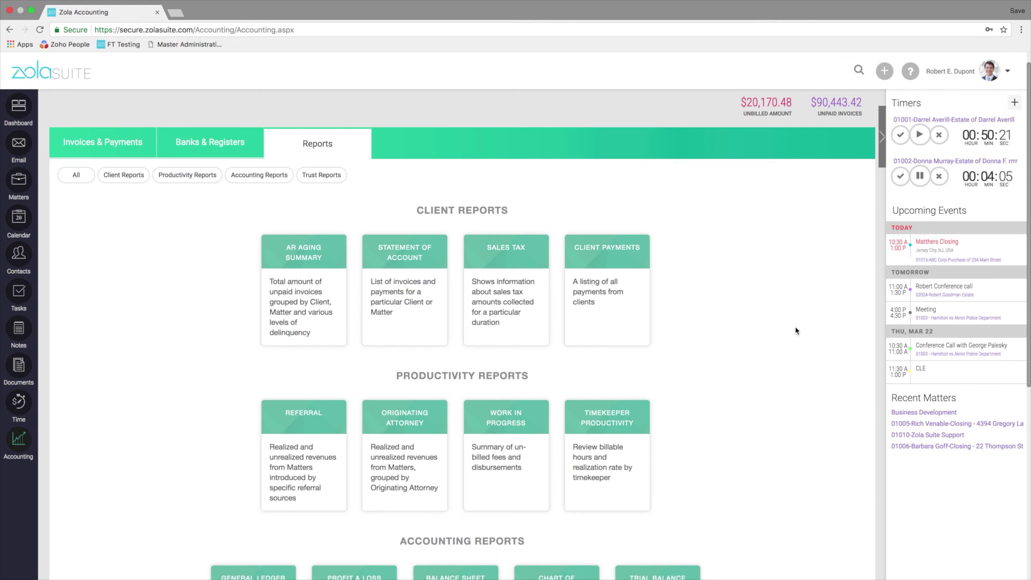
{"action": "scroll", "coordinate": [796, 329], "scroll_direction": "down", "scroll_amount": 1}
{"action": "scroll", "coordinate": [796, 330], "scroll_direction": "down", "scroll_amount": 1}
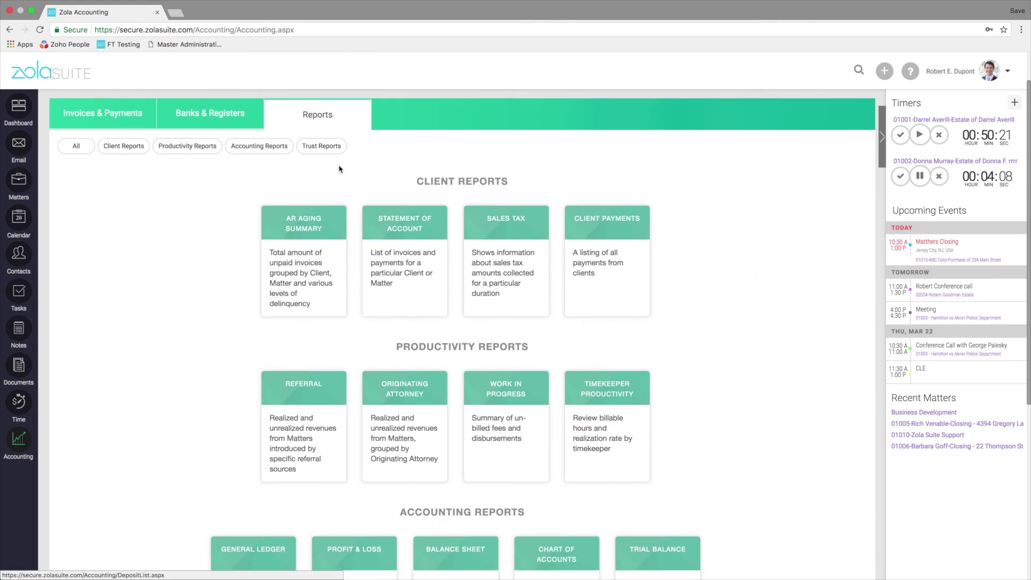
{"action": "scroll", "coordinate": [670, 321], "scroll_direction": "down", "scroll_amount": 2}
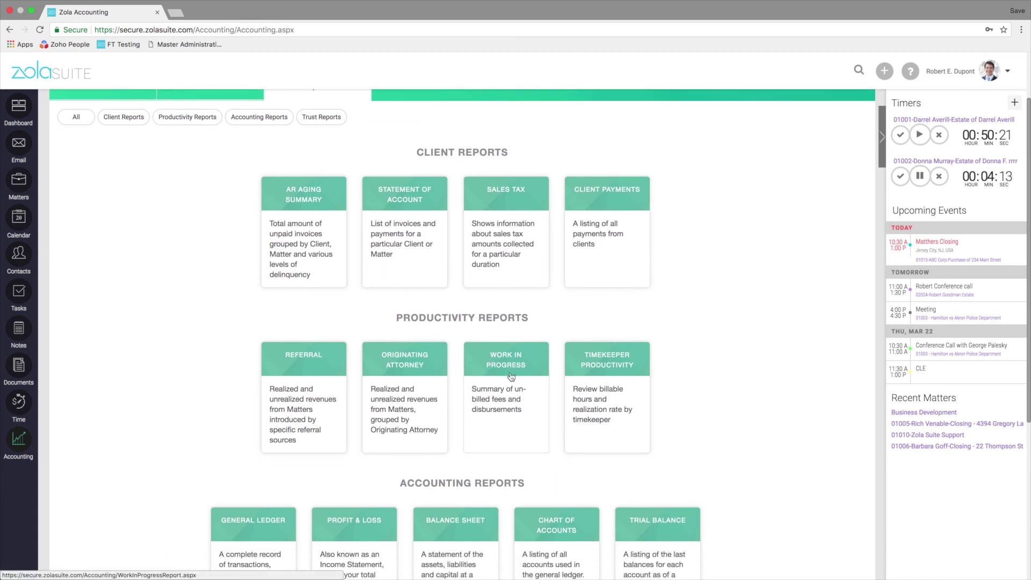
Open the Referral report and look through the billed and realized amounts per referral source
{"action": "left_click", "coordinate": [309, 379]}
{"action": "scroll", "coordinate": [522, 362], "scroll_direction": "down", "scroll_amount": 3}
{"action": "scroll", "coordinate": [522, 364], "scroll_direction": "up", "scroll_amount": 3}
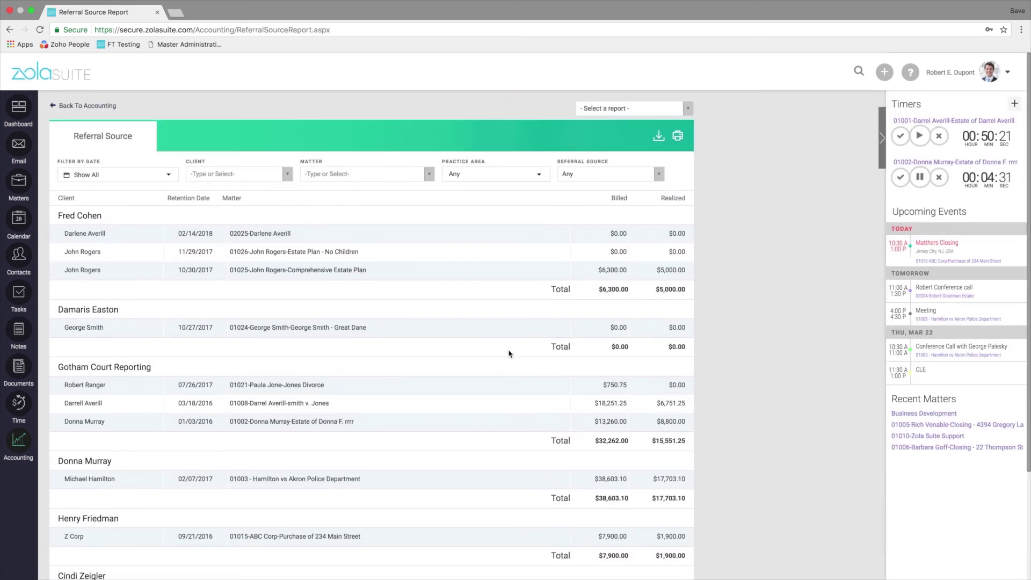
Return to the reports overview and look through the accounting and trust reports on offer
{"action": "left_click", "coordinate": [86, 106]}
{"action": "scroll", "coordinate": [699, 330], "scroll_direction": "down", "scroll_amount": 5}
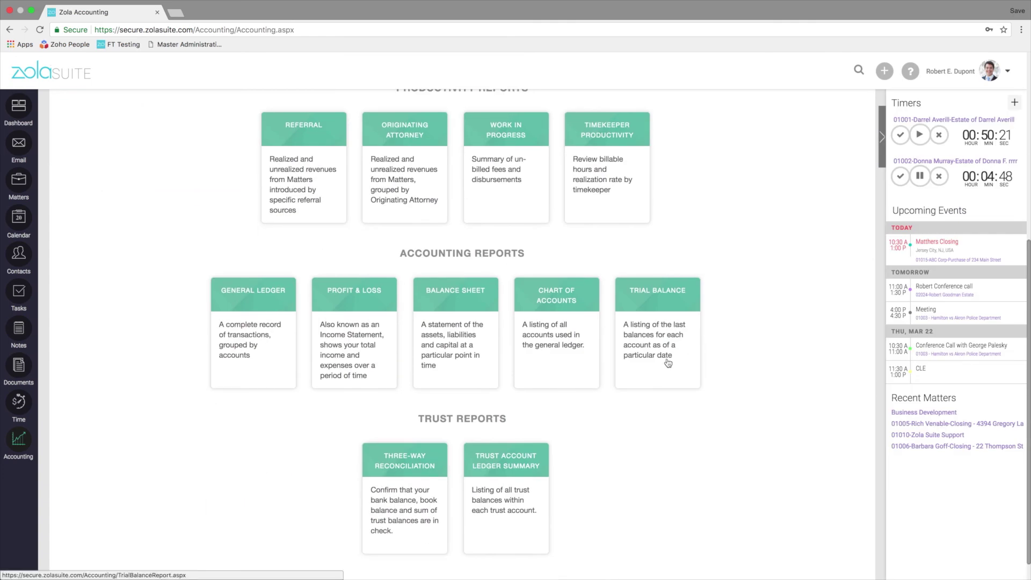
{"action": "scroll", "coordinate": [667, 346], "scroll_direction": "down", "scroll_amount": 1}
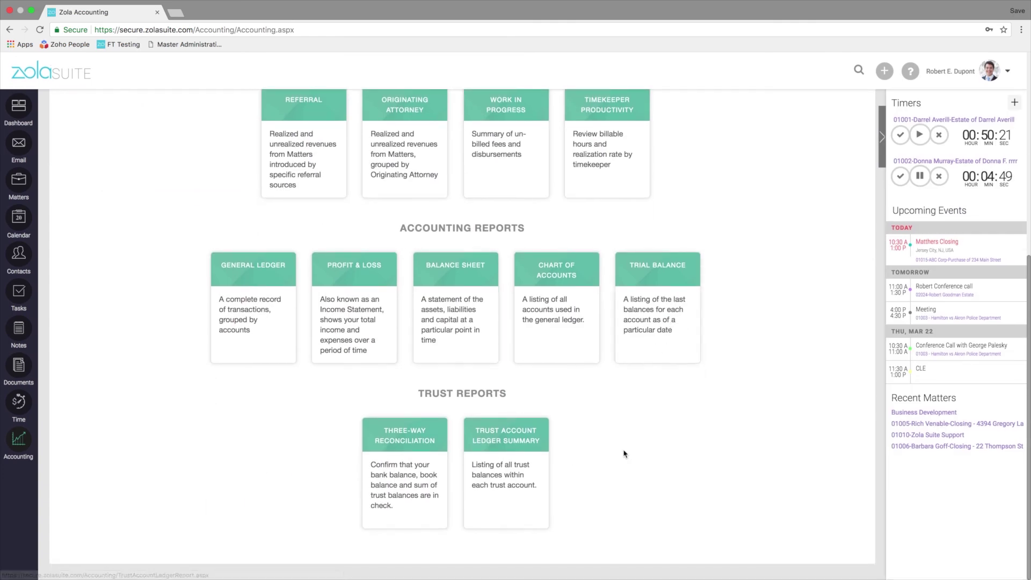